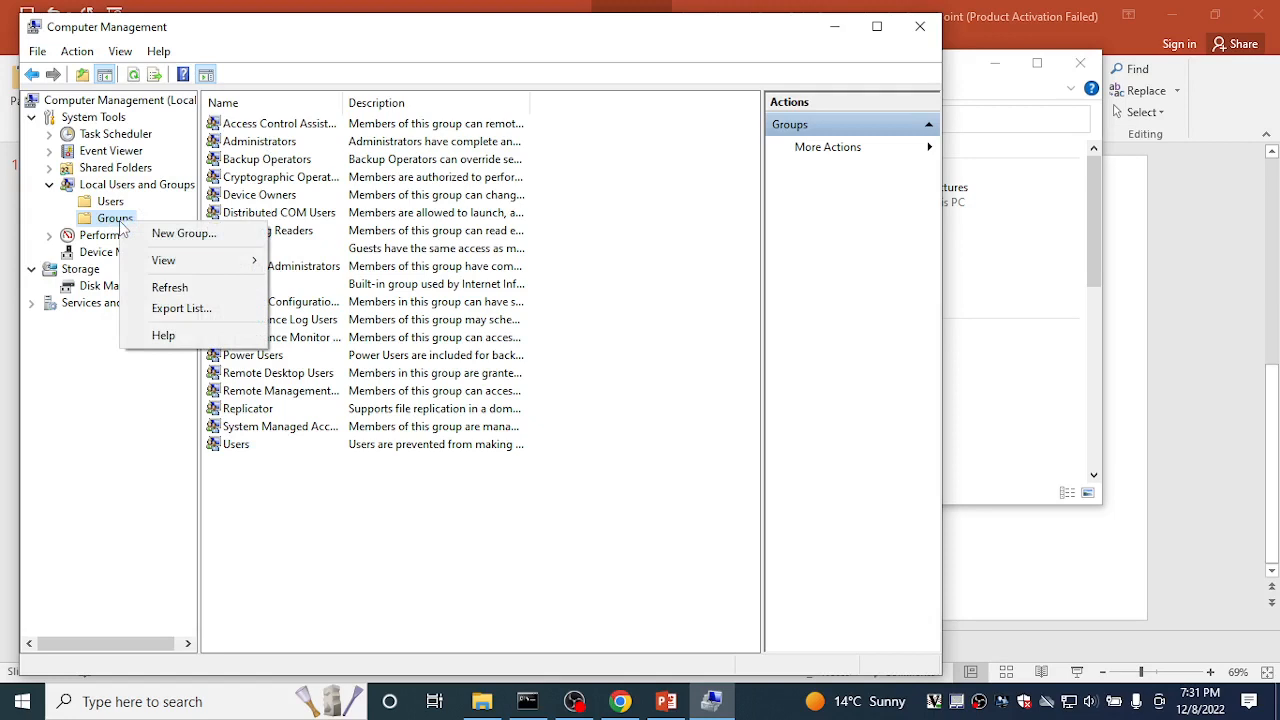
Step: Create a new local group named g1
left_click(160, 234)
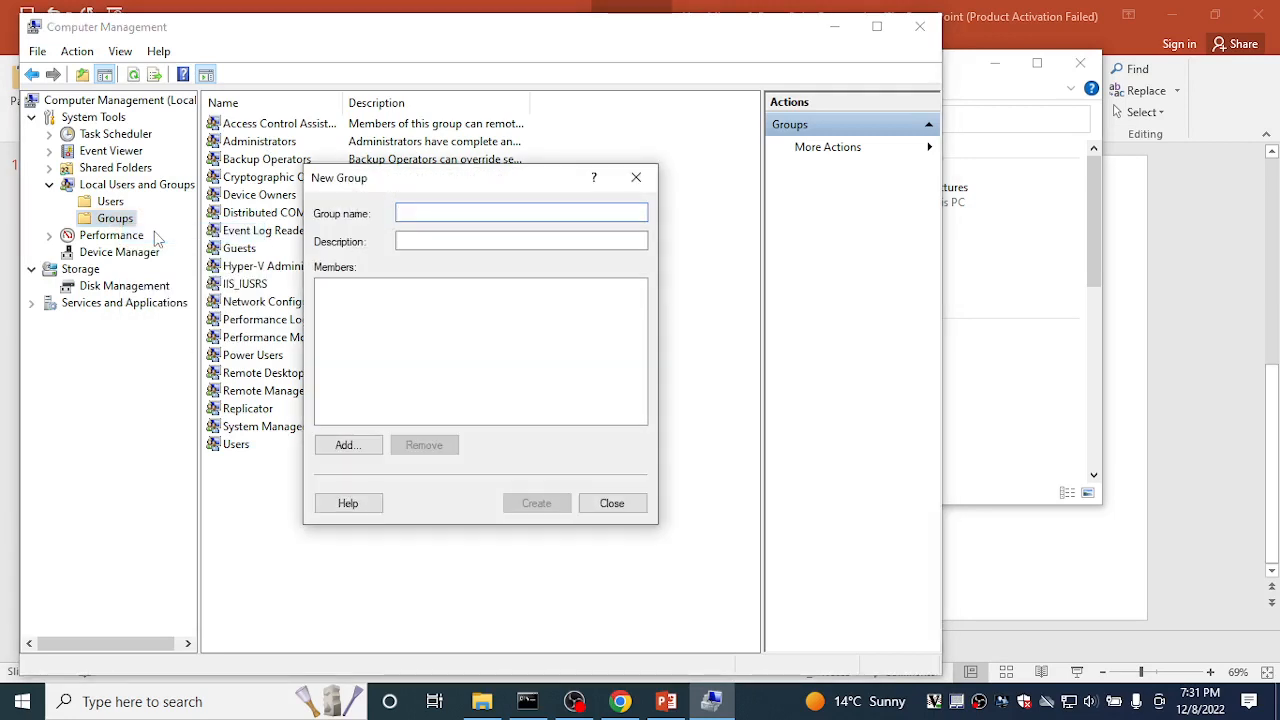
type("g1")
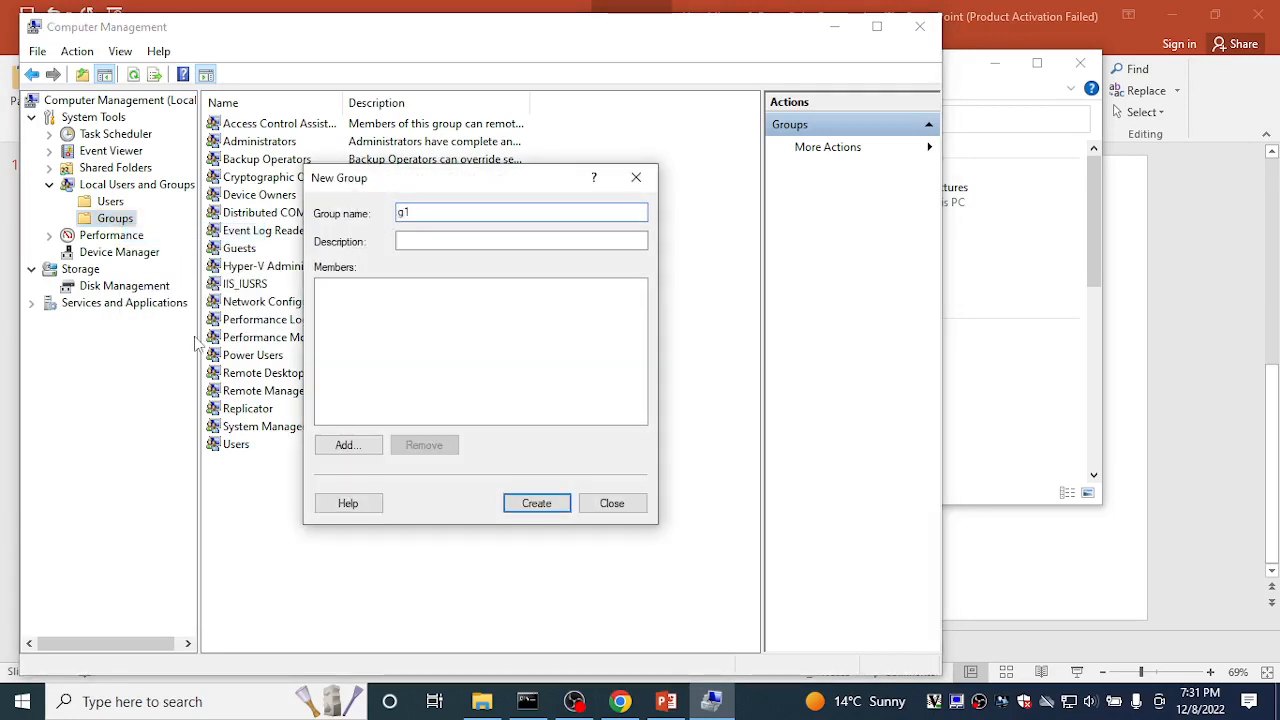
left_click(541, 502)
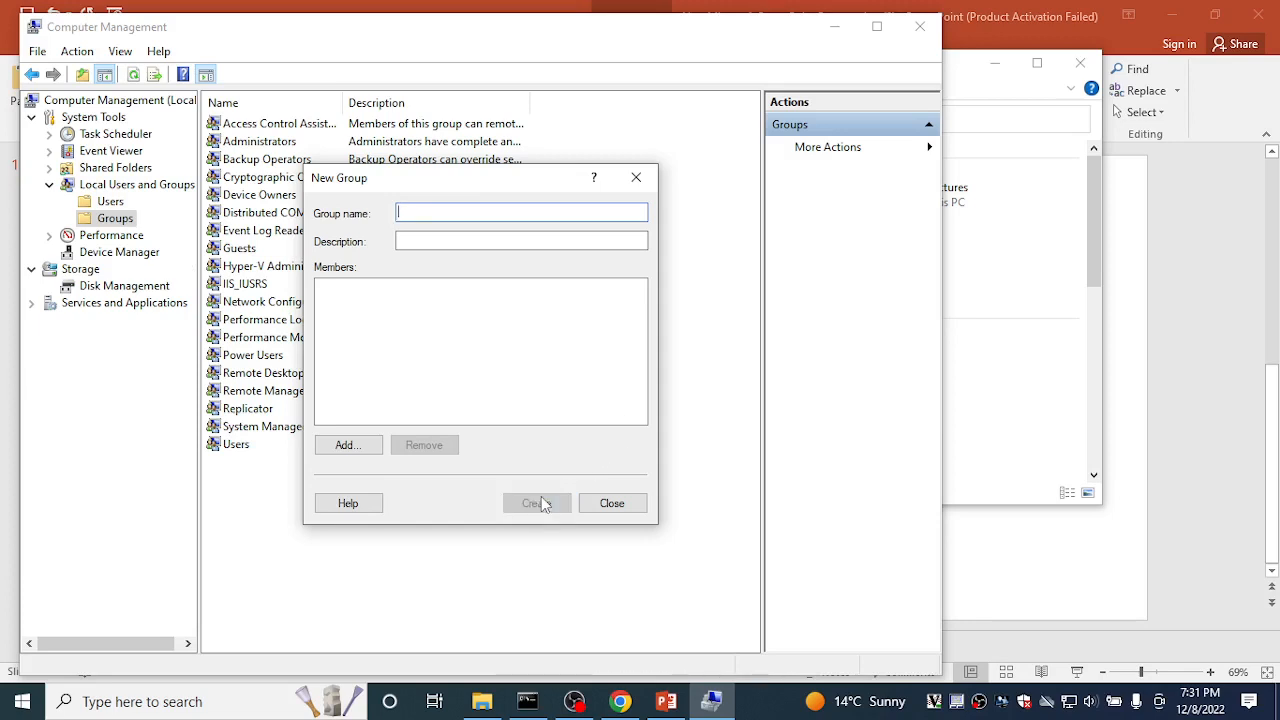
left_click(612, 503)
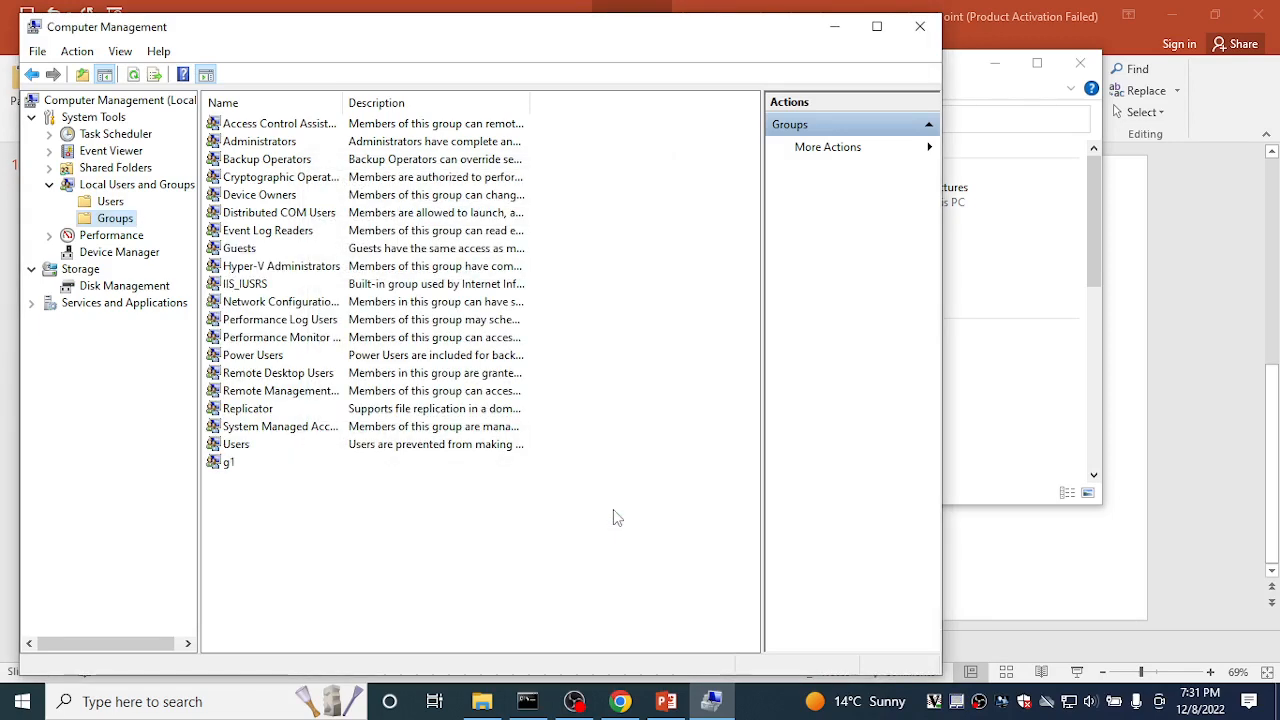
Step: Open the Properties dialog of the g1 group
left_click(228, 466)
right_click(228, 468)
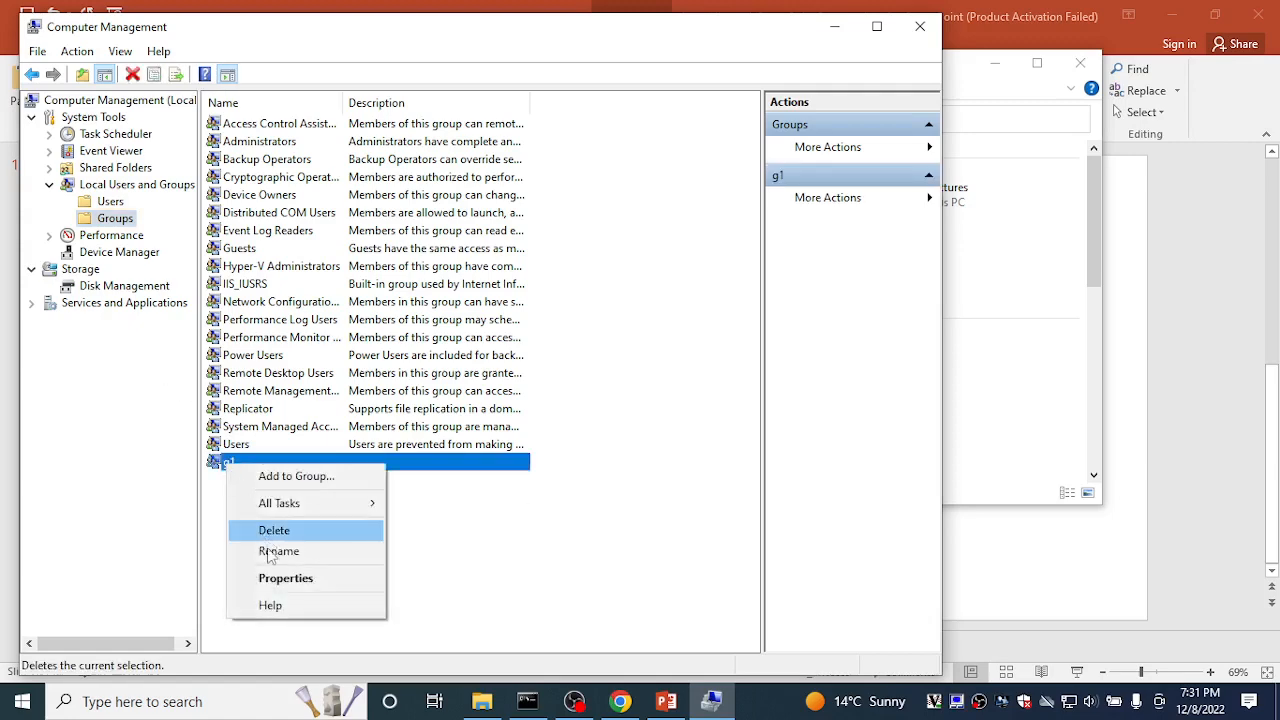
left_click(281, 580)
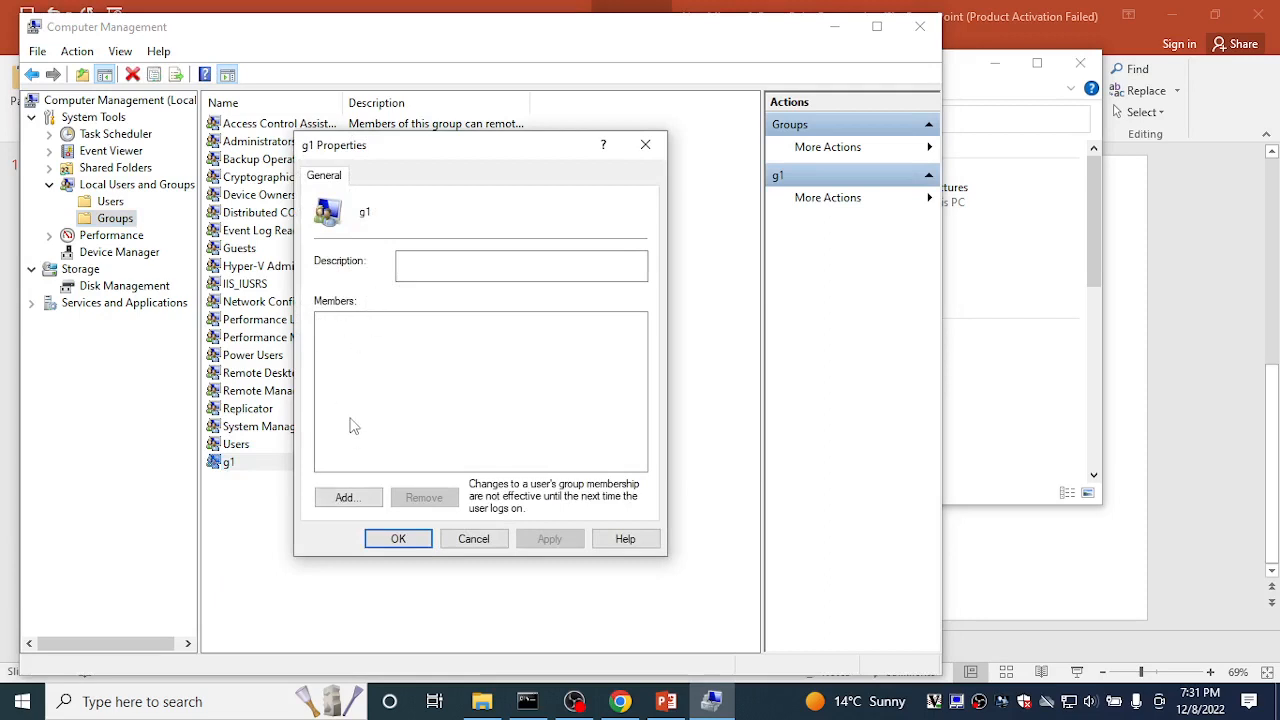
Step: Run an advanced account search with Find Now and scroll through the results
left_click(343, 498)
left_click(366, 378)
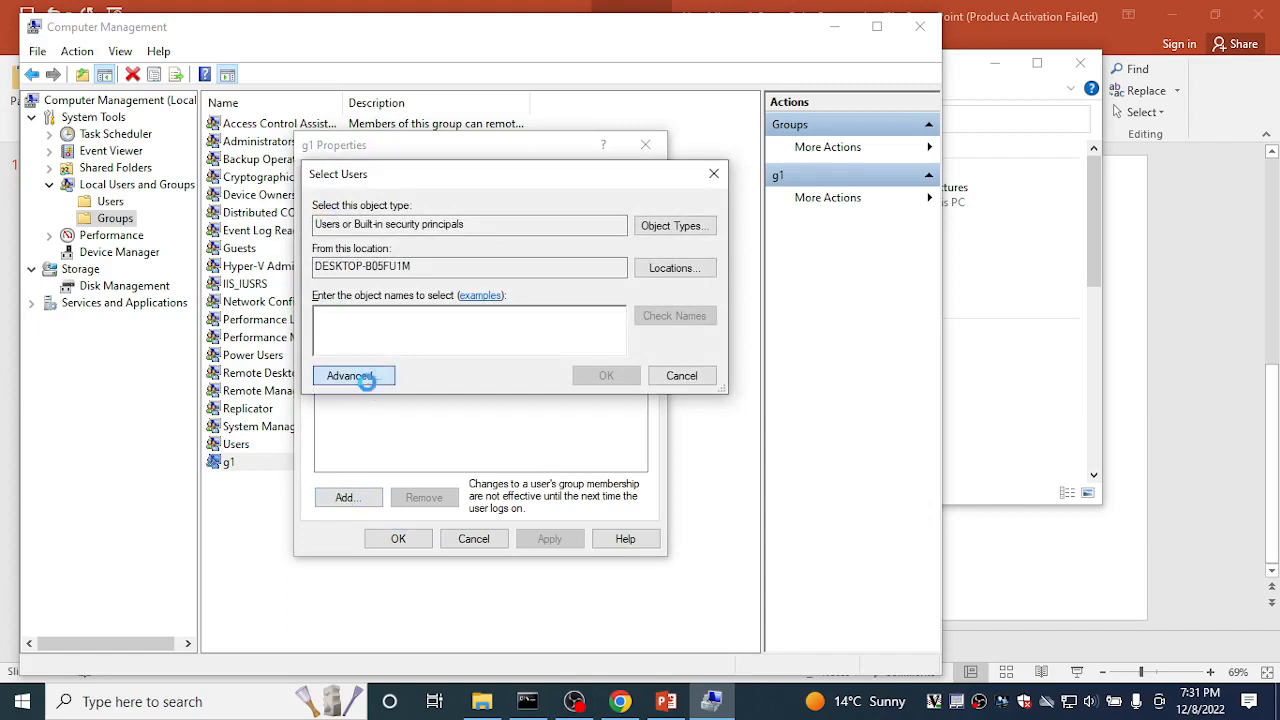
left_click(750, 328)
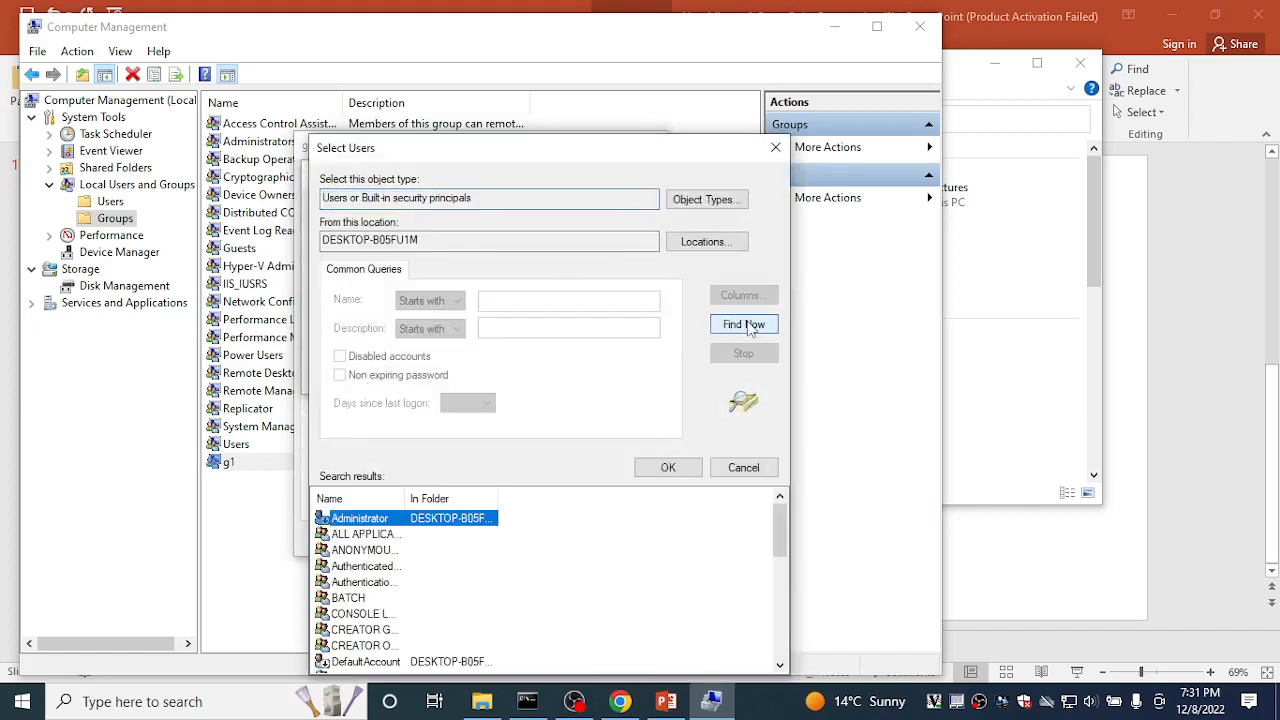
left_click(779, 666)
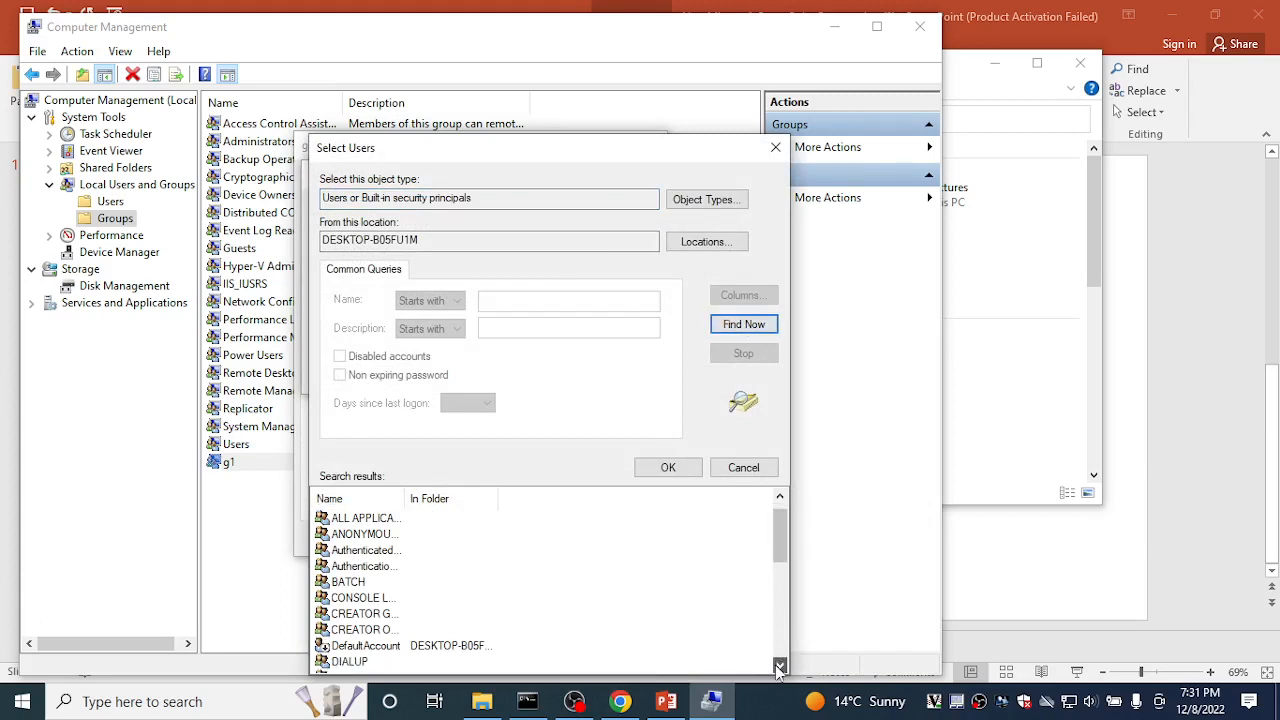
left_click(779, 668)
left_click(779, 668)
left_click(779, 668)
left_click(779, 668)
left_click(779, 668)
left_click(779, 668)
left_click(779, 668)
left_click(779, 668)
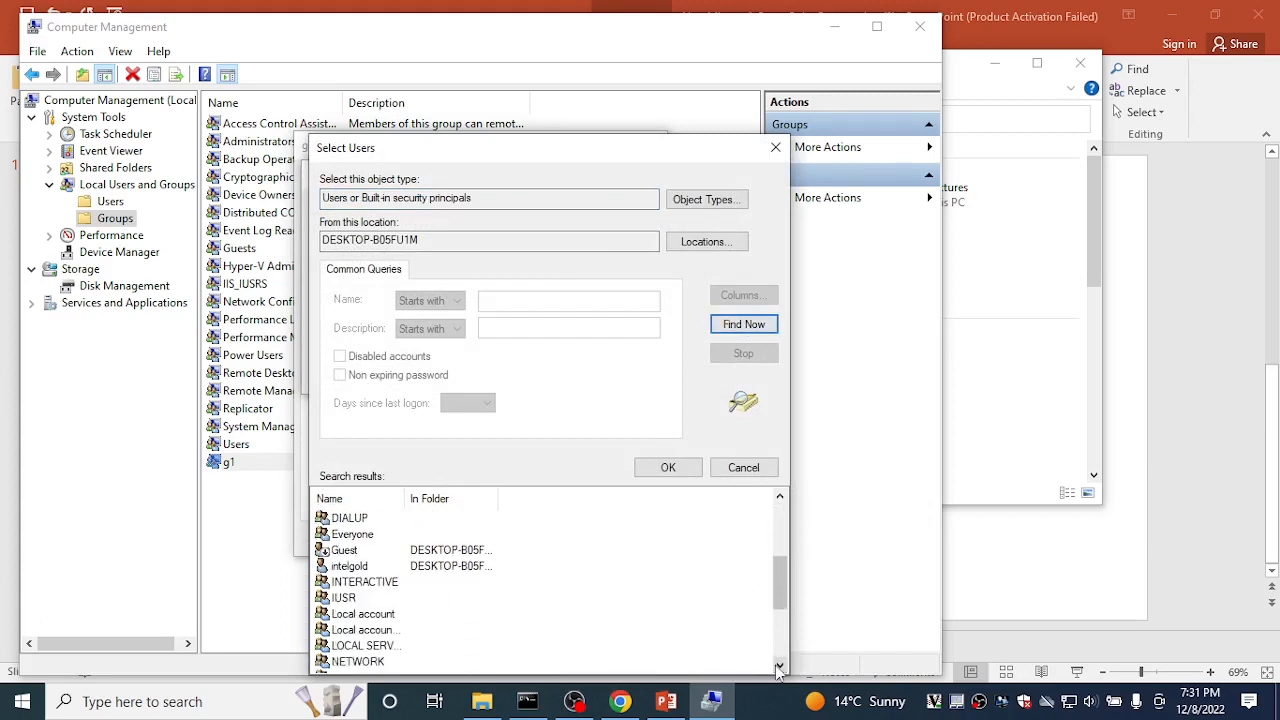
left_click(779, 668)
left_click(779, 668)
left_click(779, 668)
left_click(779, 668)
left_click(779, 668)
left_click(779, 668)
left_click(779, 668)
left_click(779, 668)
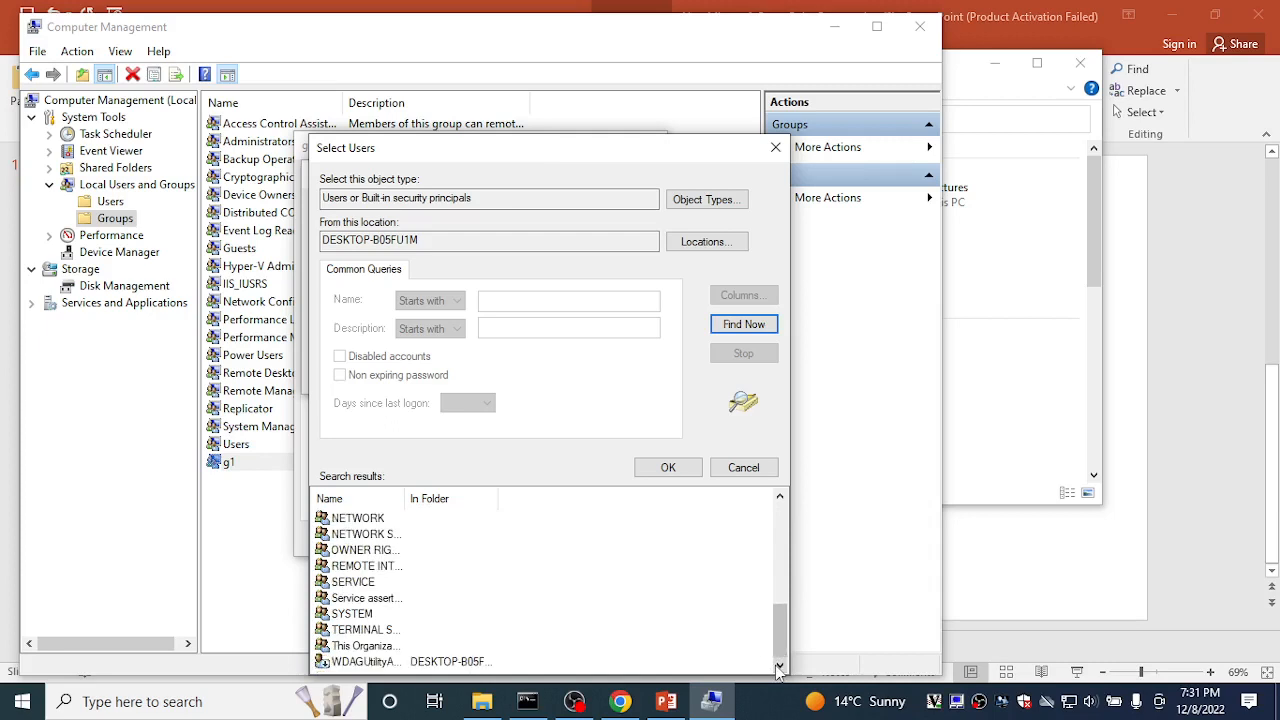
left_click(780, 497)
left_click(780, 497)
left_click(780, 497)
left_click(780, 497)
left_click(780, 497)
left_click(780, 497)
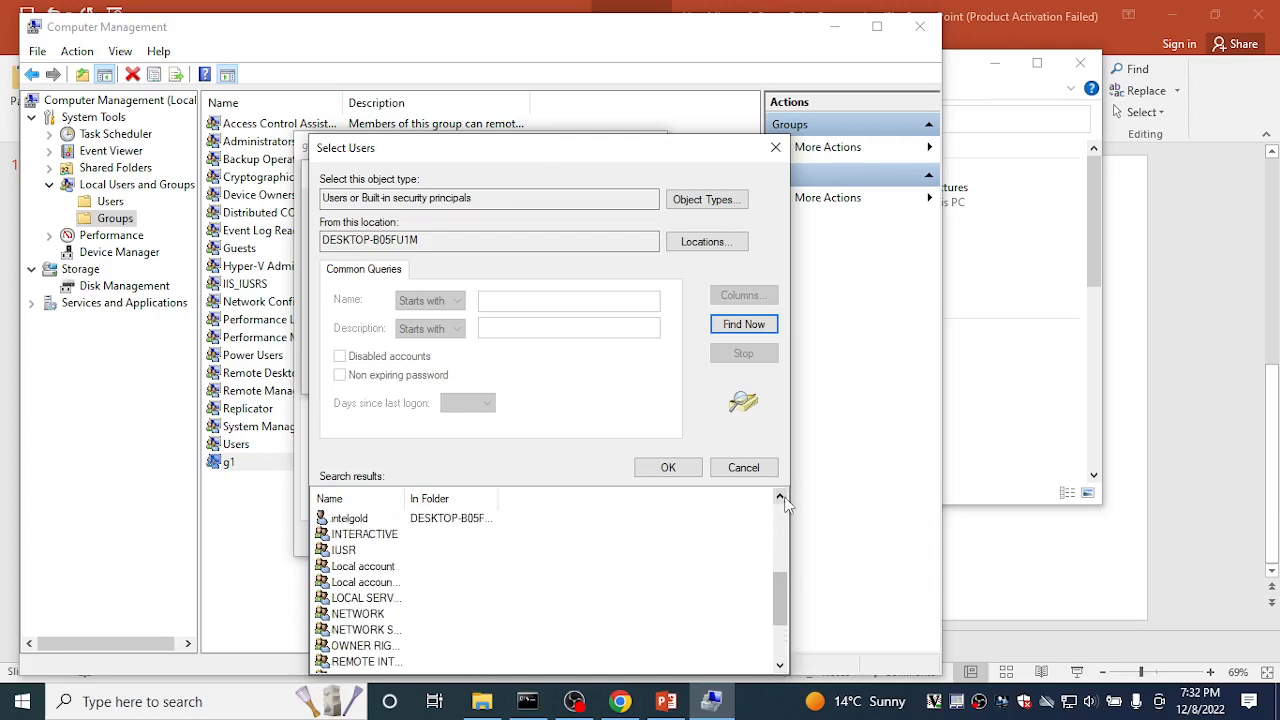
left_click(780, 497)
left_click(780, 497)
left_click(780, 497)
left_click(780, 497)
left_click(780, 497)
left_click(780, 497)
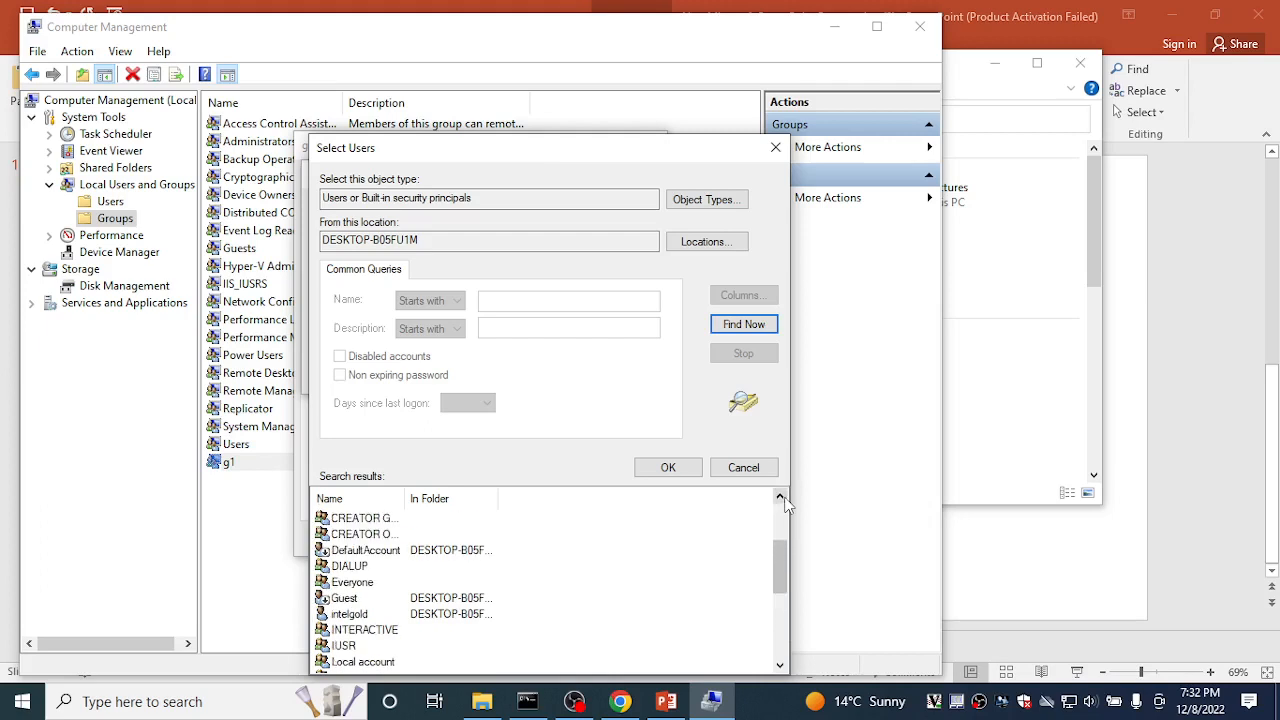
left_click(780, 497)
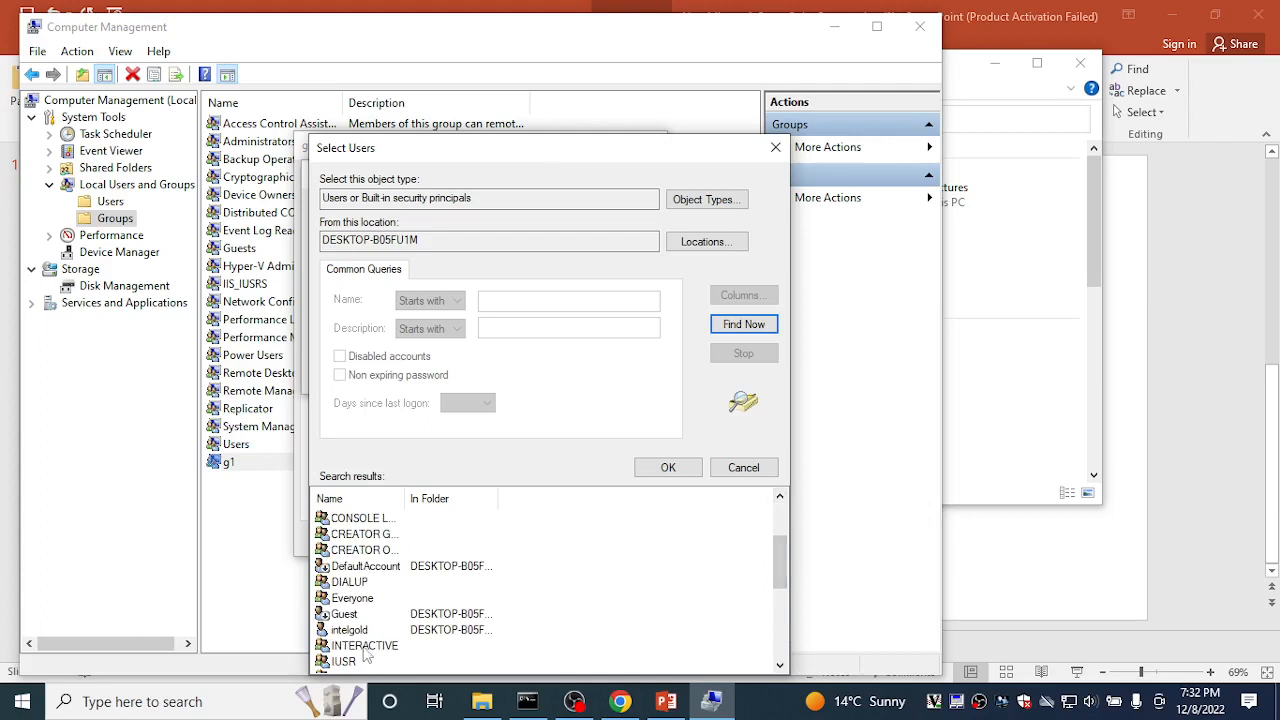
Step: Add Everyone as a g1 member, apply, and close the properties
left_click(378, 596)
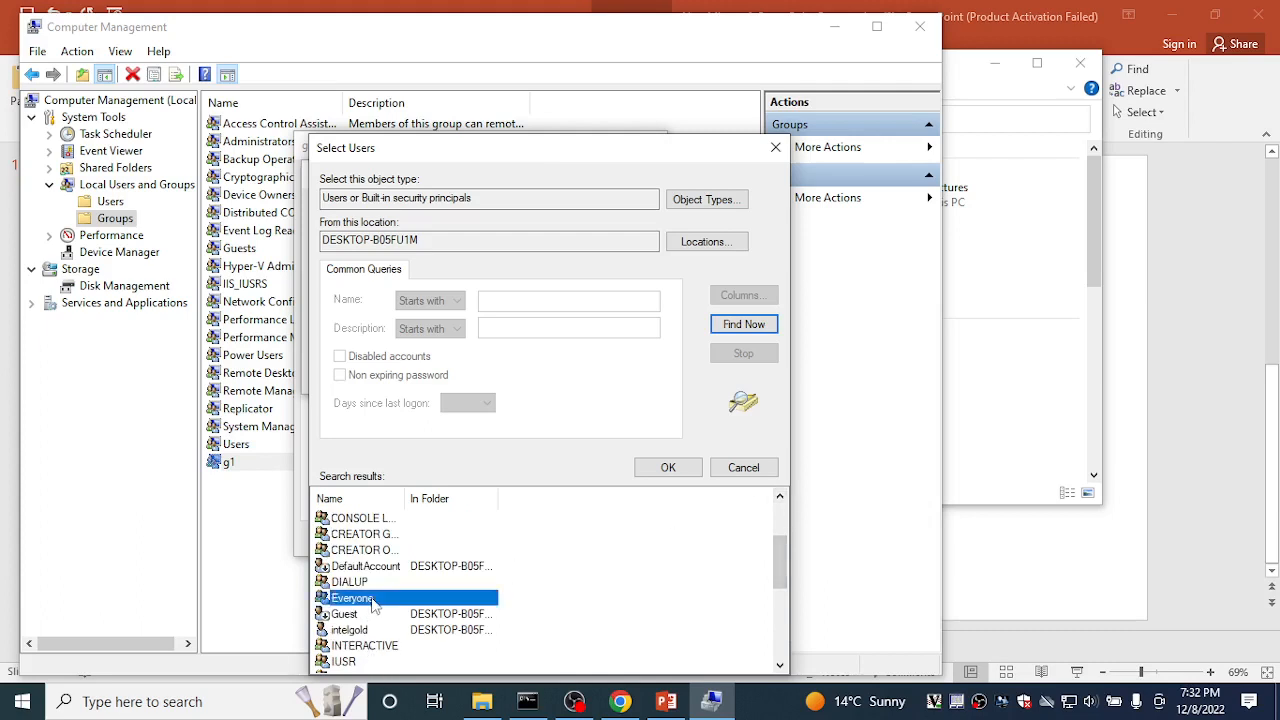
left_click(660, 468)
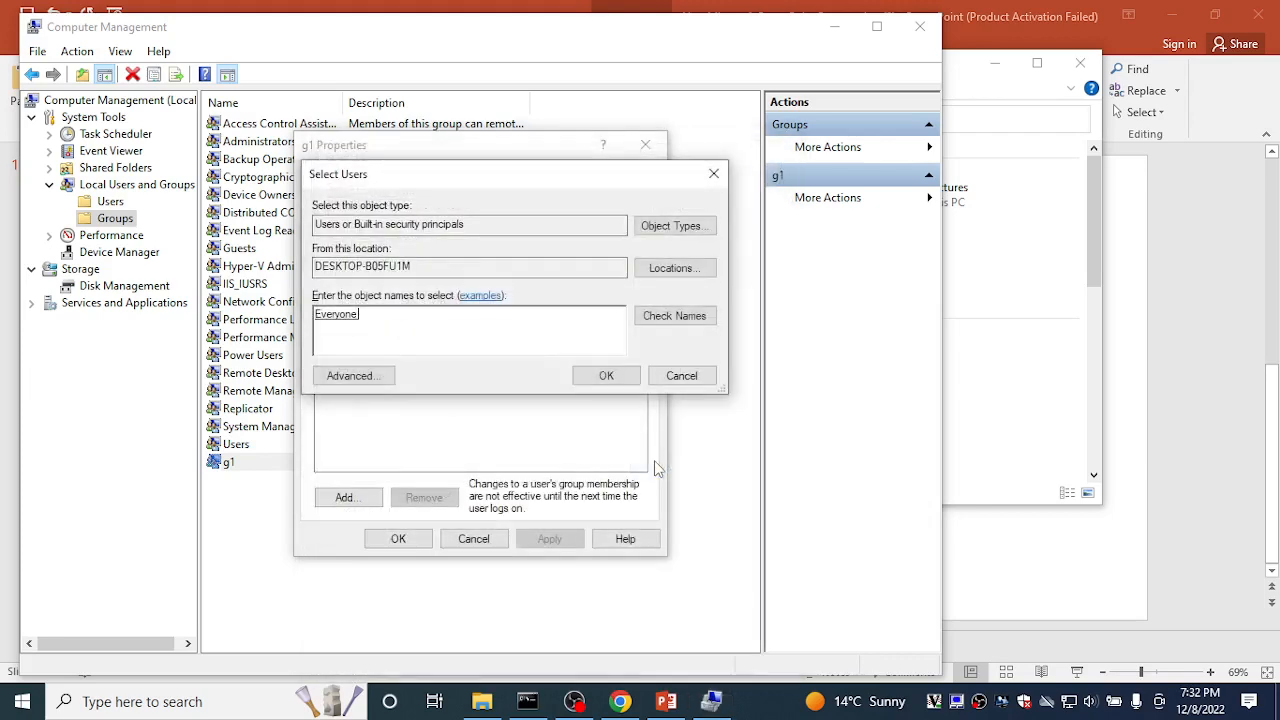
left_click(606, 376)
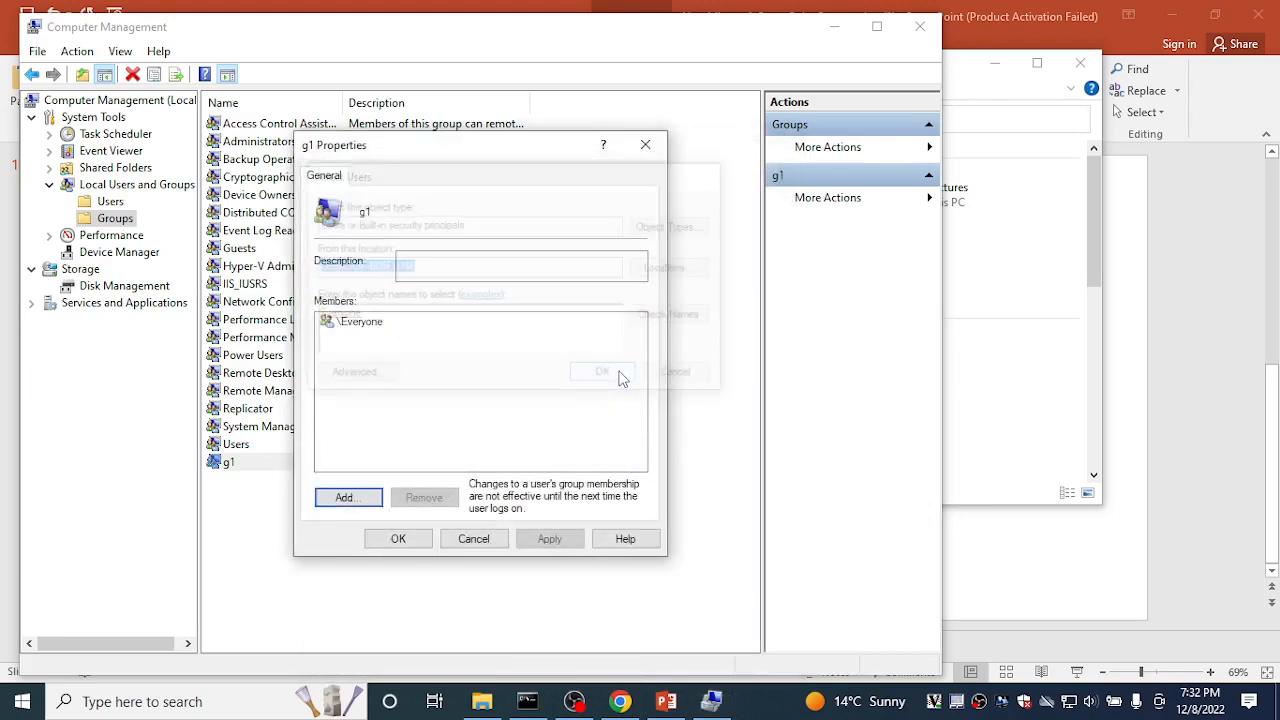
left_click(556, 549)
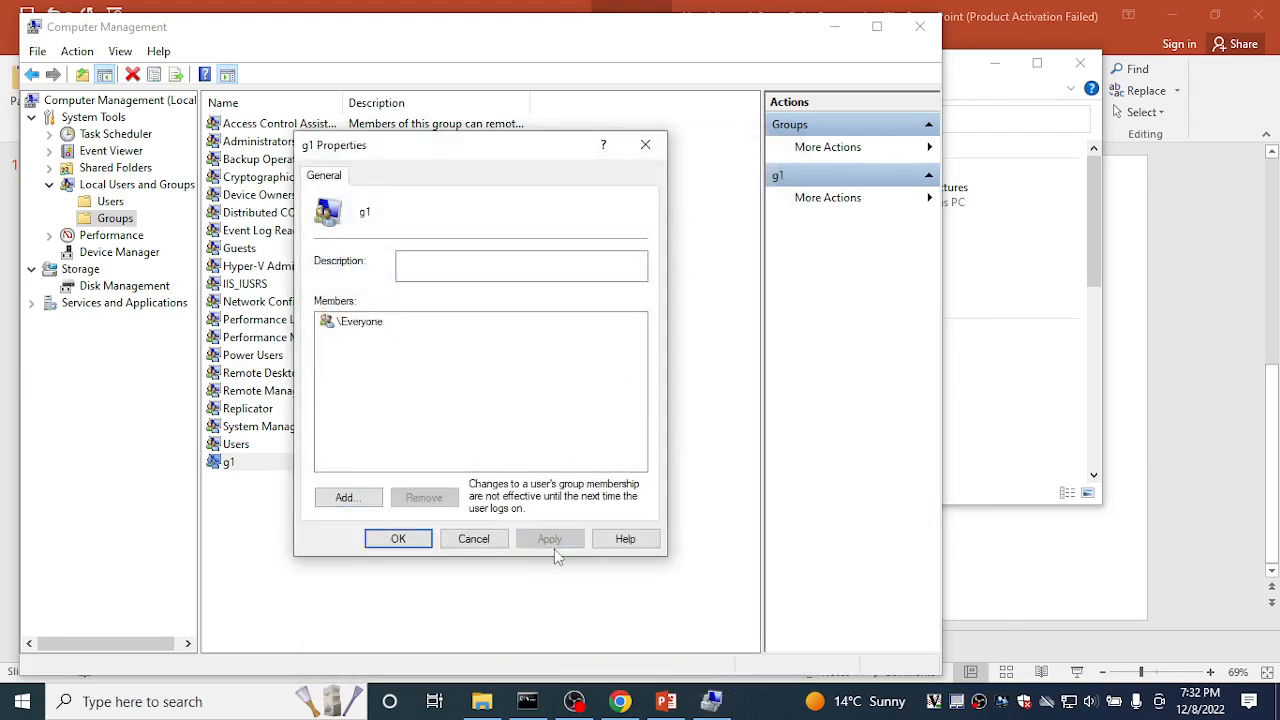
left_click(391, 548)
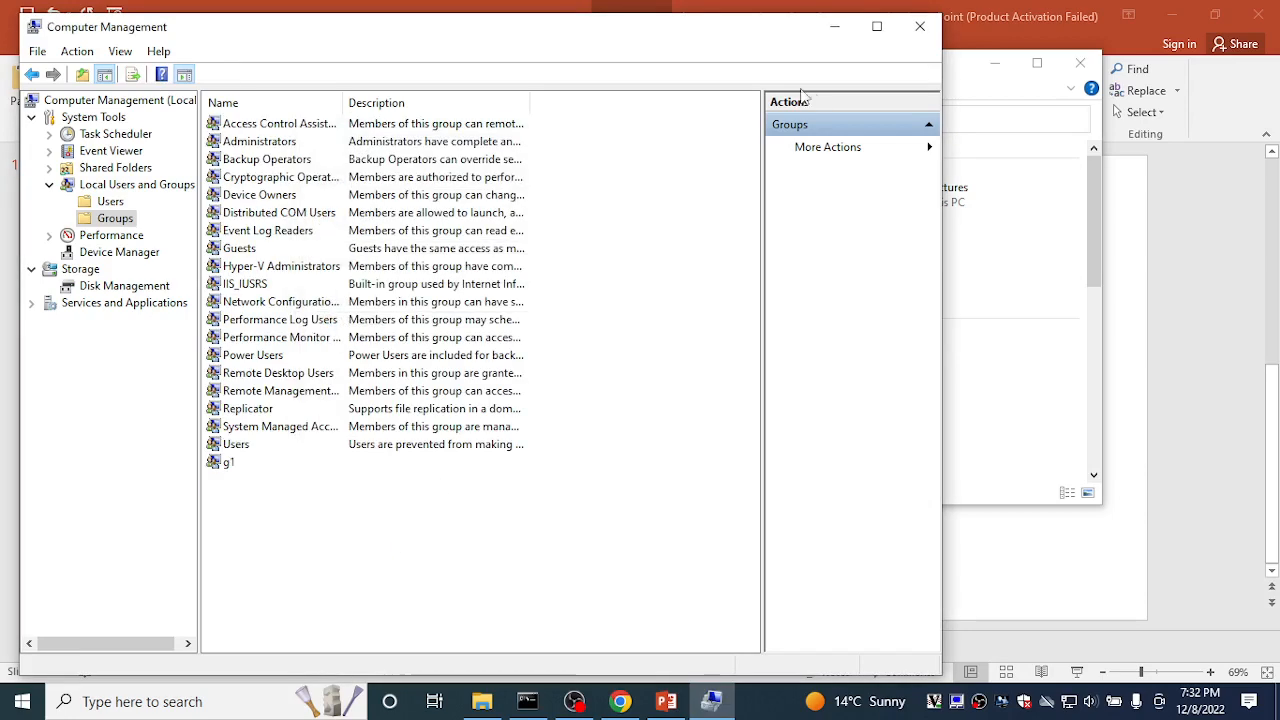
Step: Close Computer Management and launch secpol.msc from the Run dialog
left_click(920, 28)
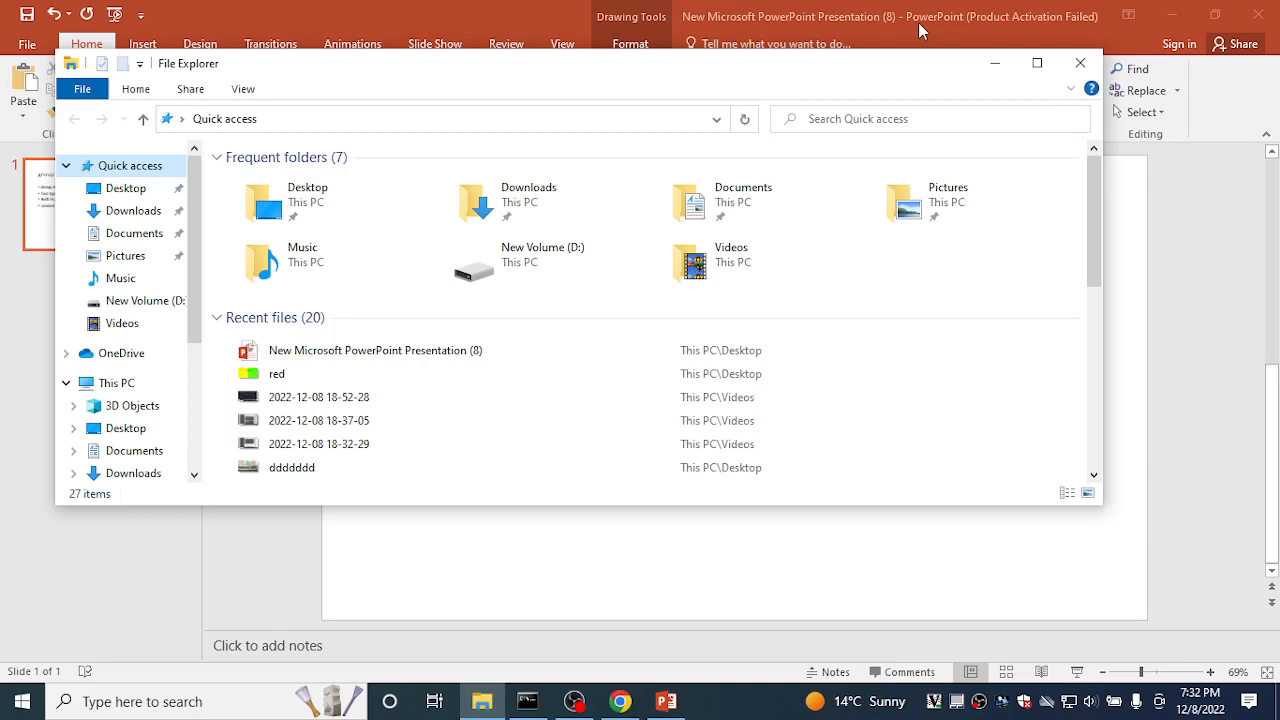
key("super+r")
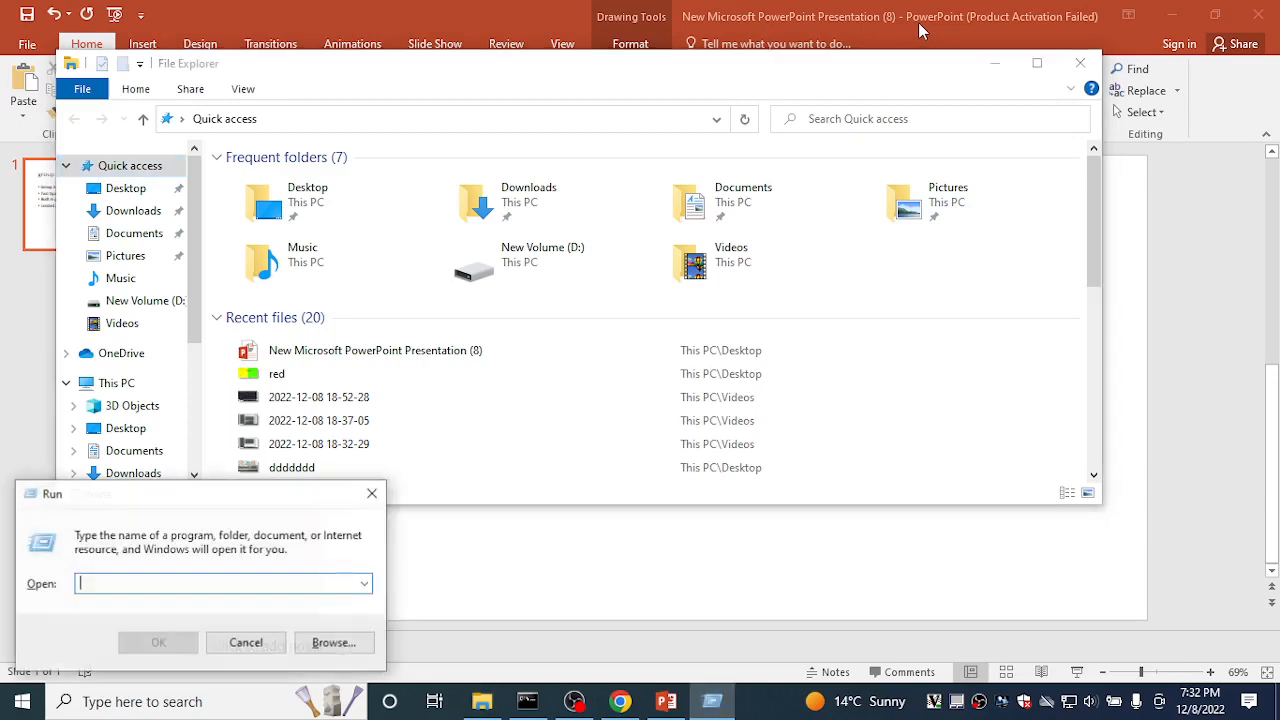
type("se")
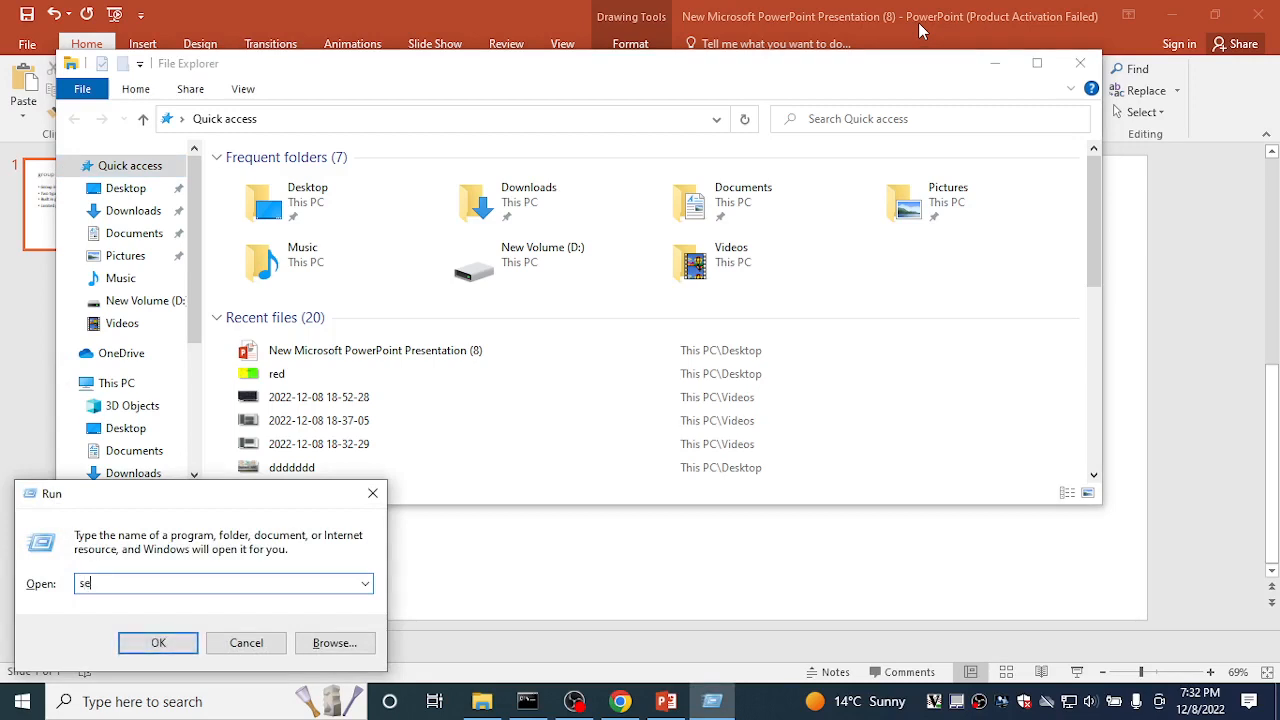
type("cpol.msc")
key("Return")
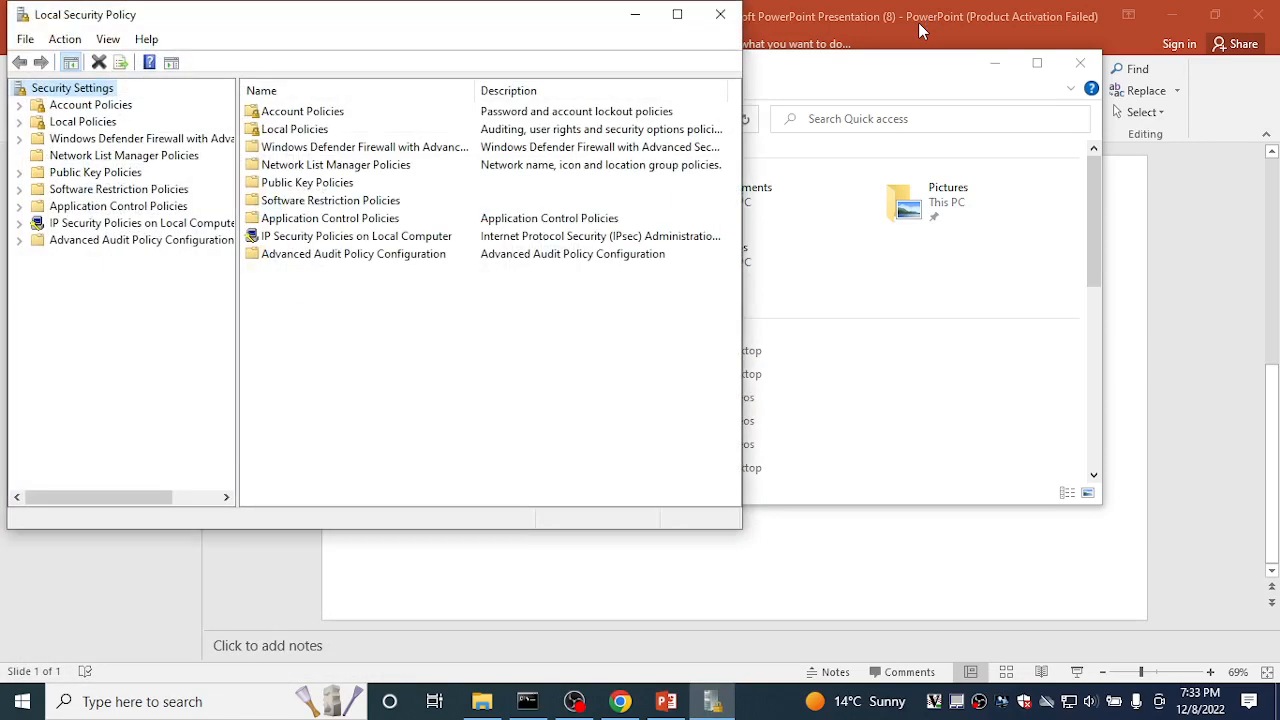
Step: Maximize Local Security Policy and open Account Policies > Password Policy
left_click(680, 13)
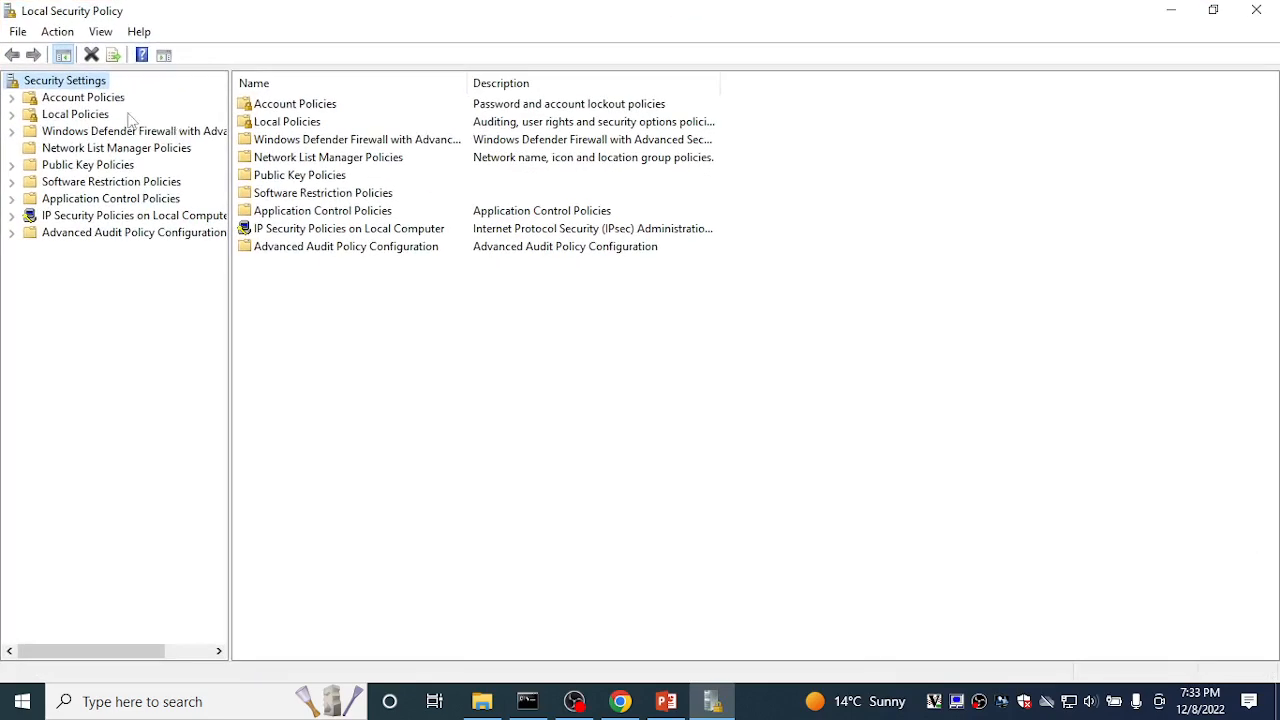
left_click(12, 97)
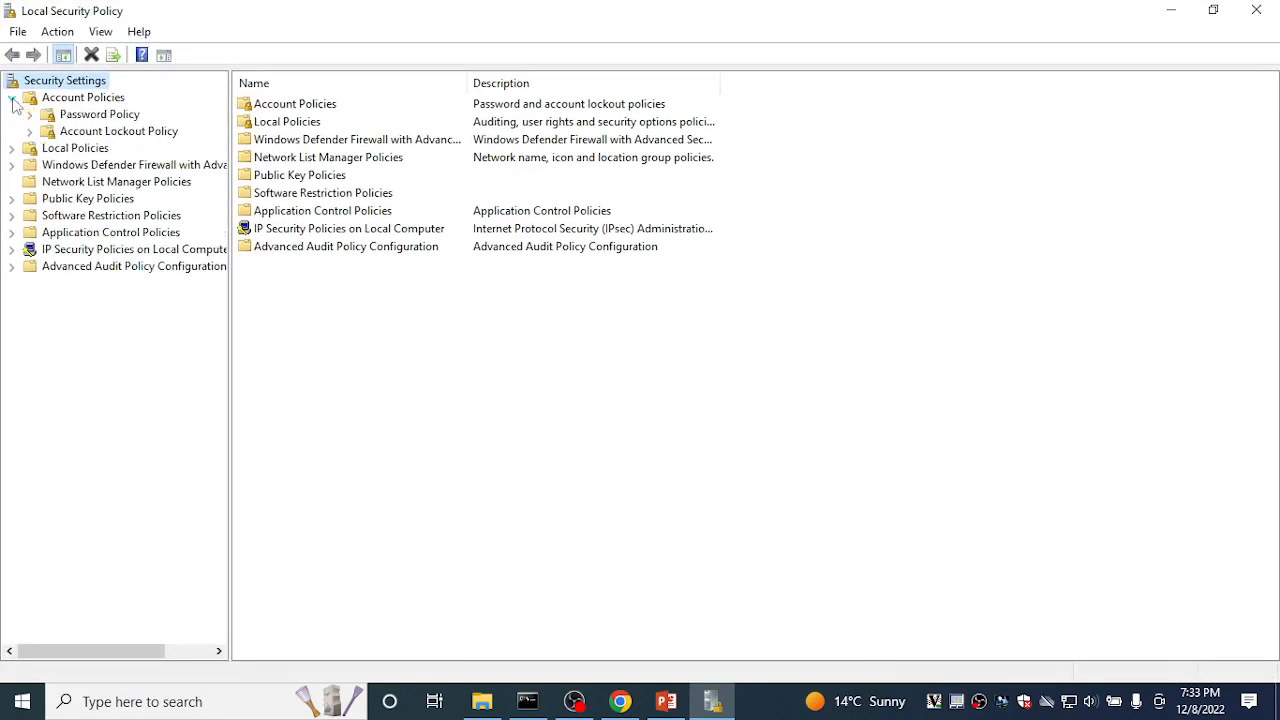
left_click(74, 117)
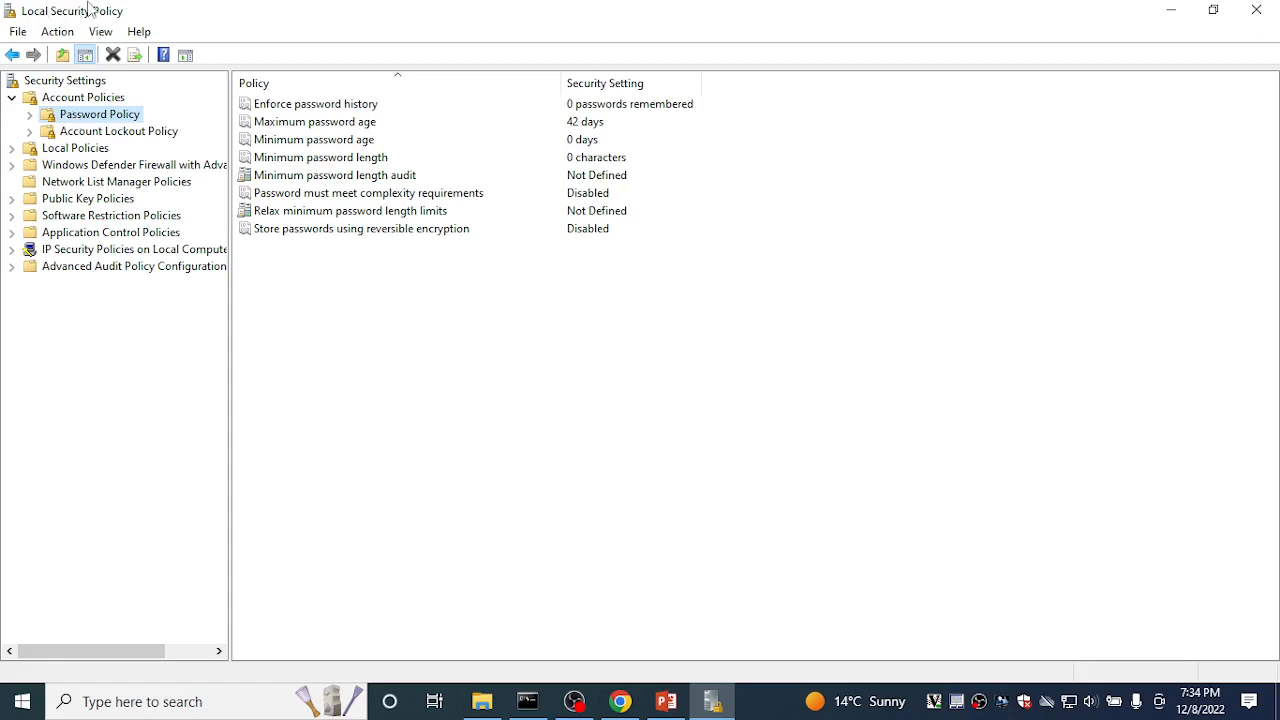
left_click(606, 108)
right_click(606, 108)
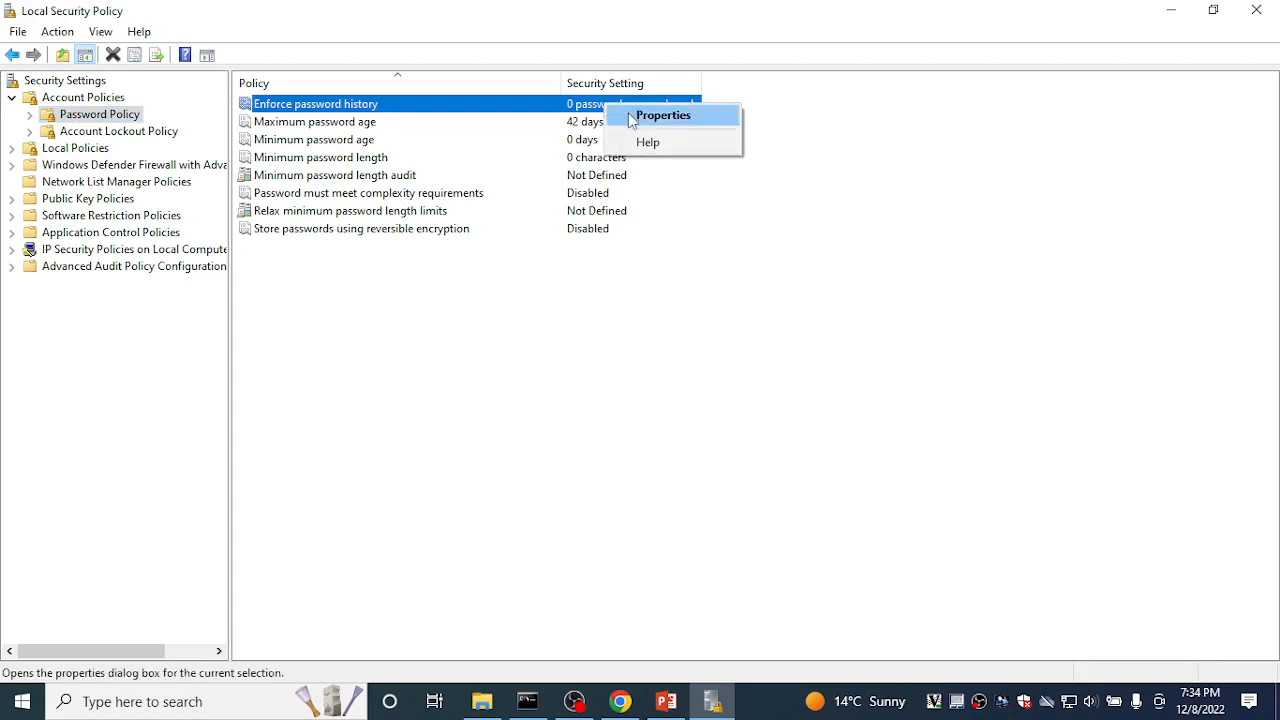
left_click(632, 119)
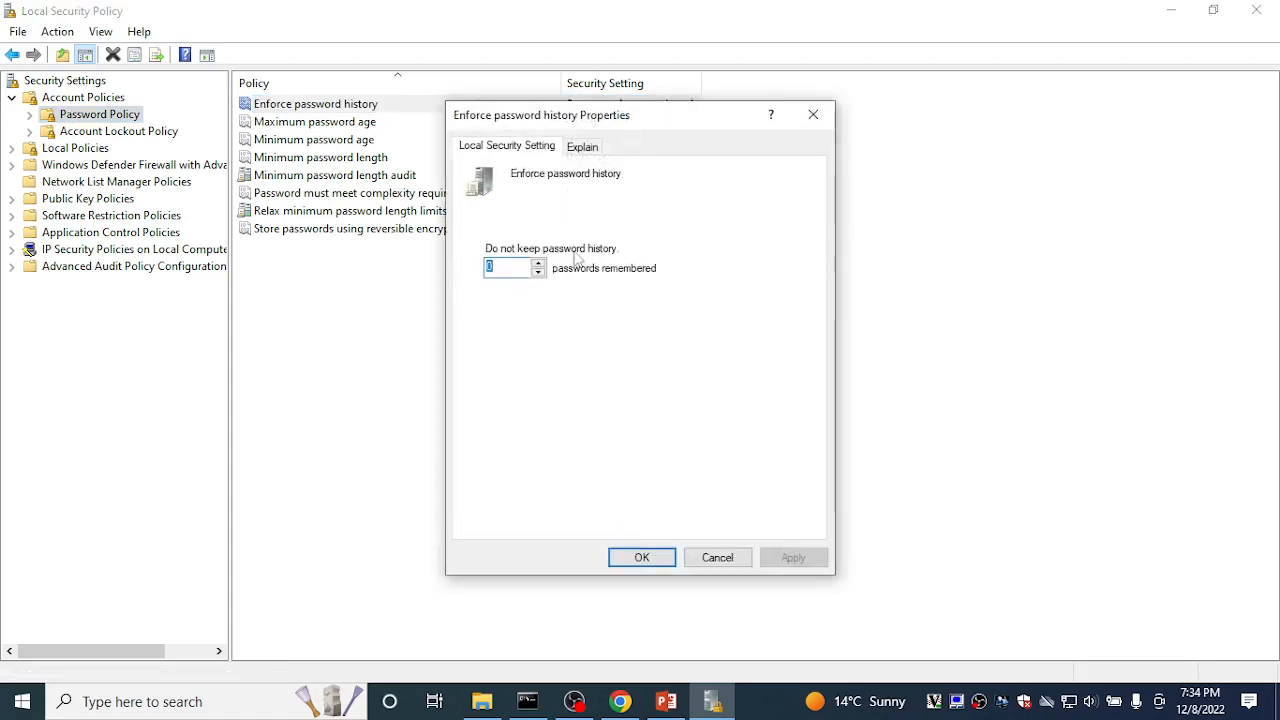
left_click(539, 273)
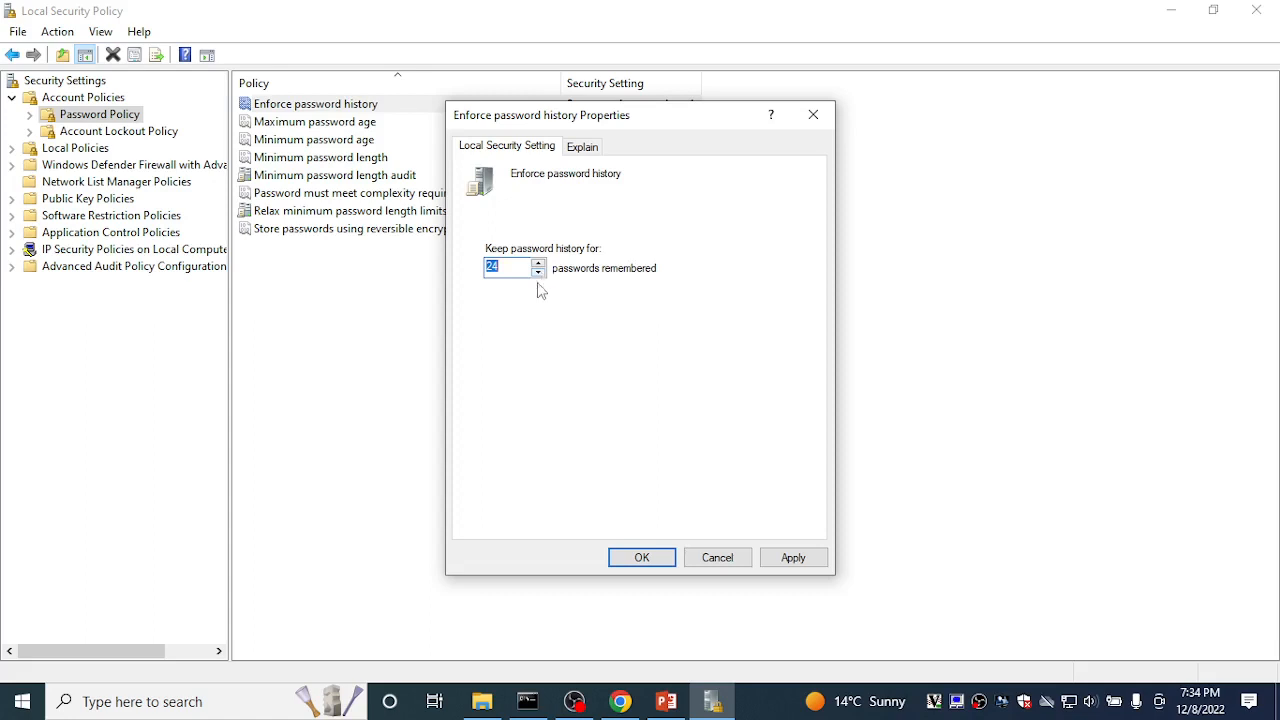
left_click(718, 560)
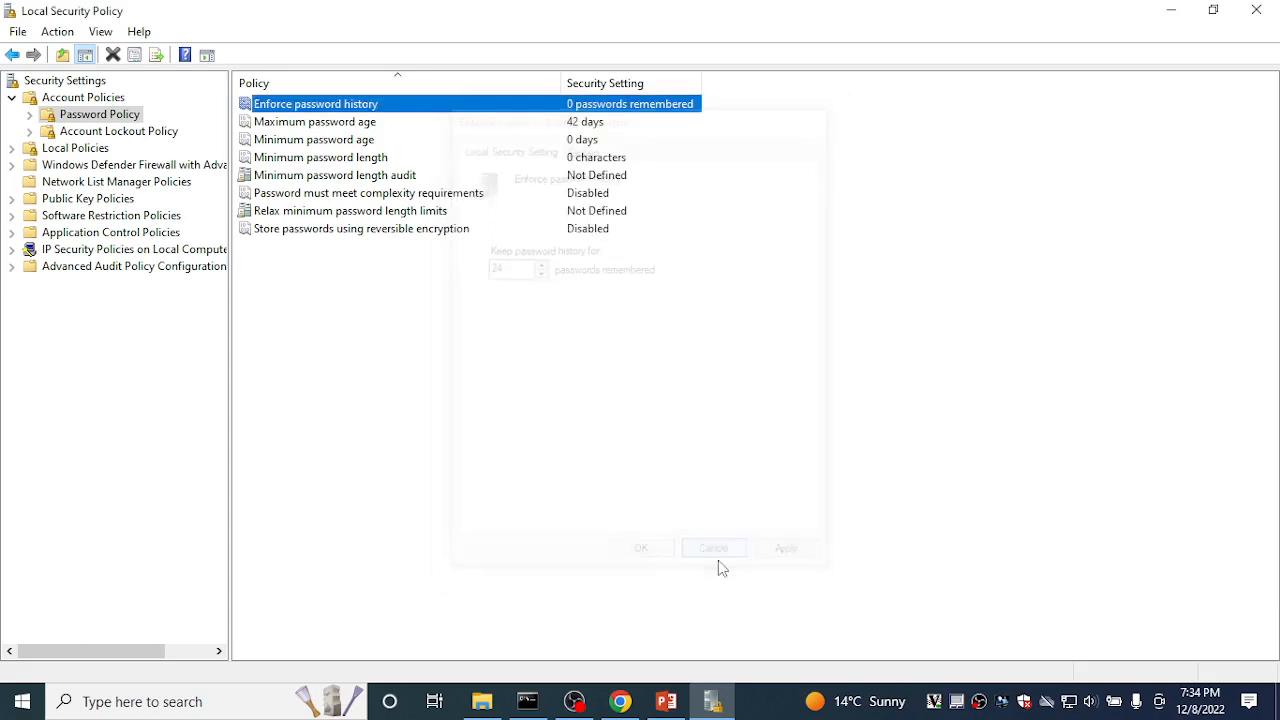
left_click(369, 124)
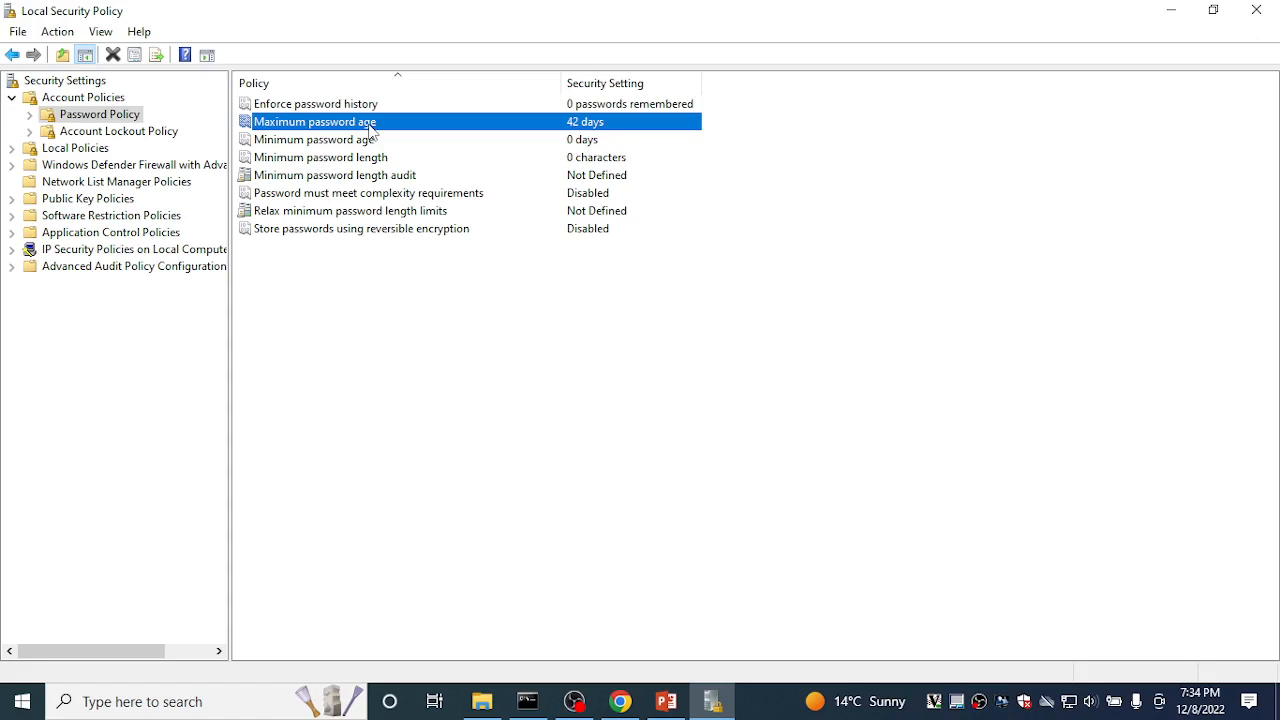
Step: Change Maximum password age from 42 to 999 days and apply it
right_click(370, 127)
left_click(383, 139)
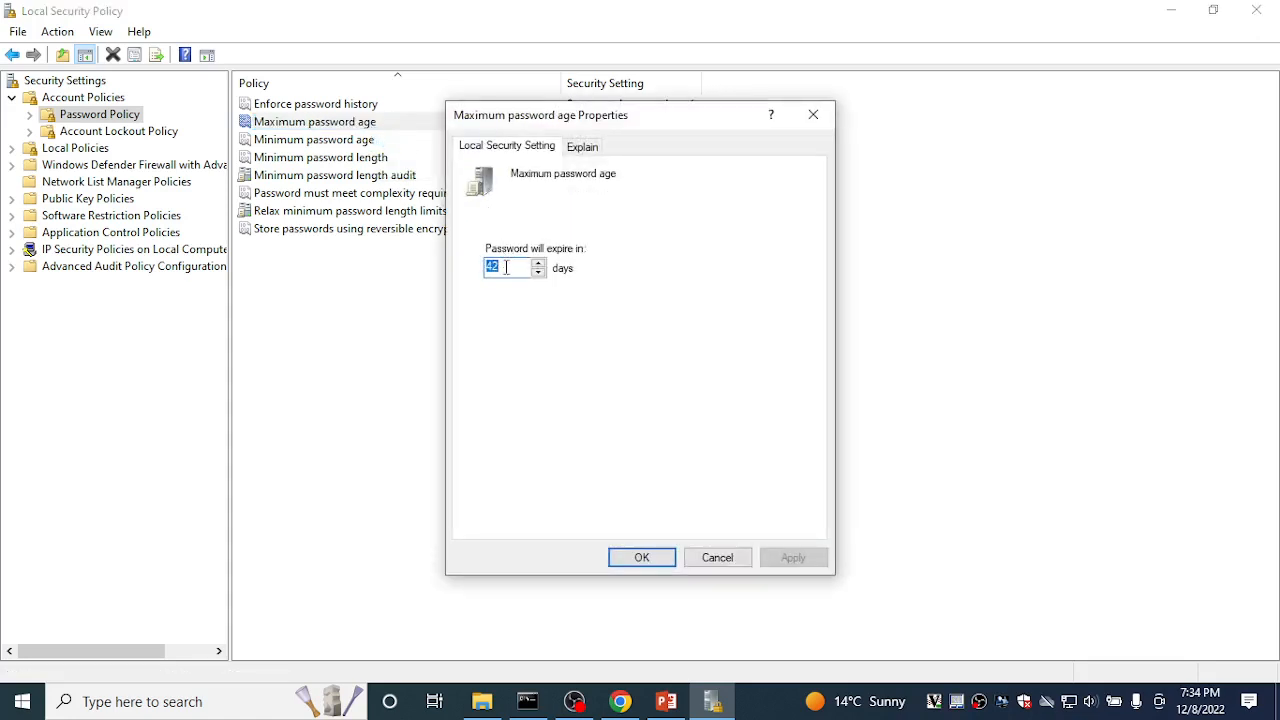
type("0")
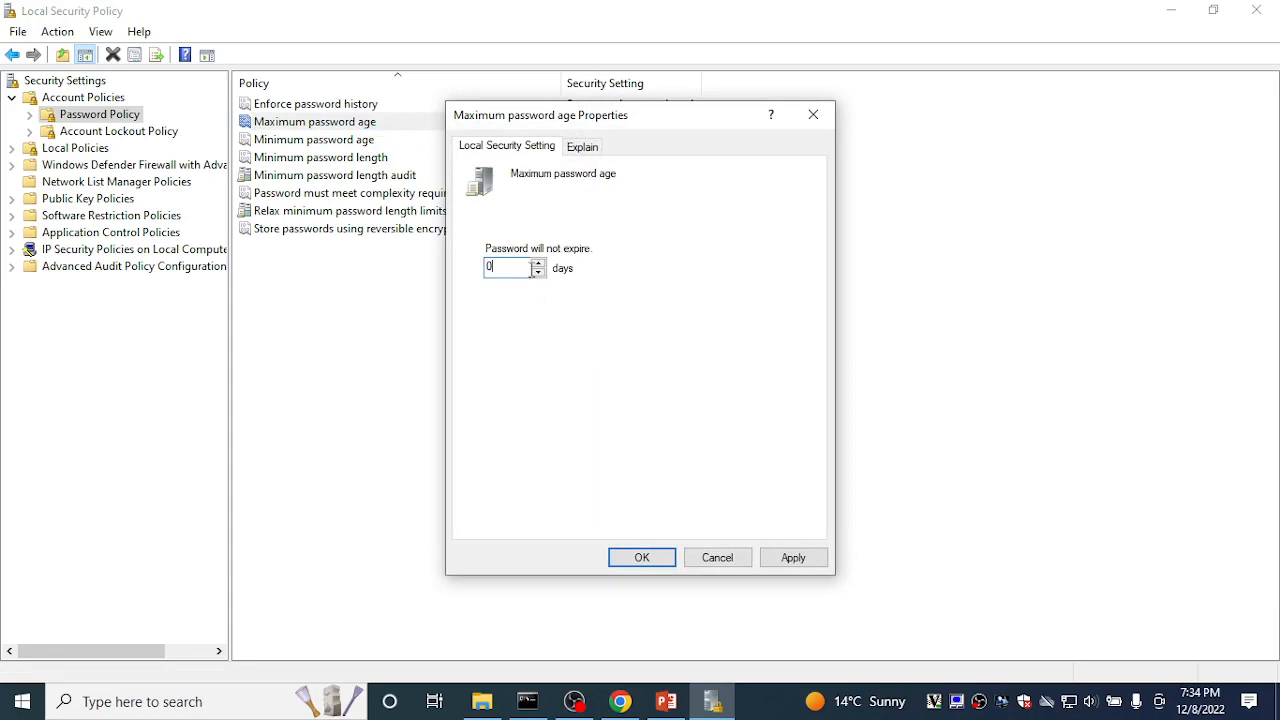
left_click(538, 273)
left_click(783, 566)
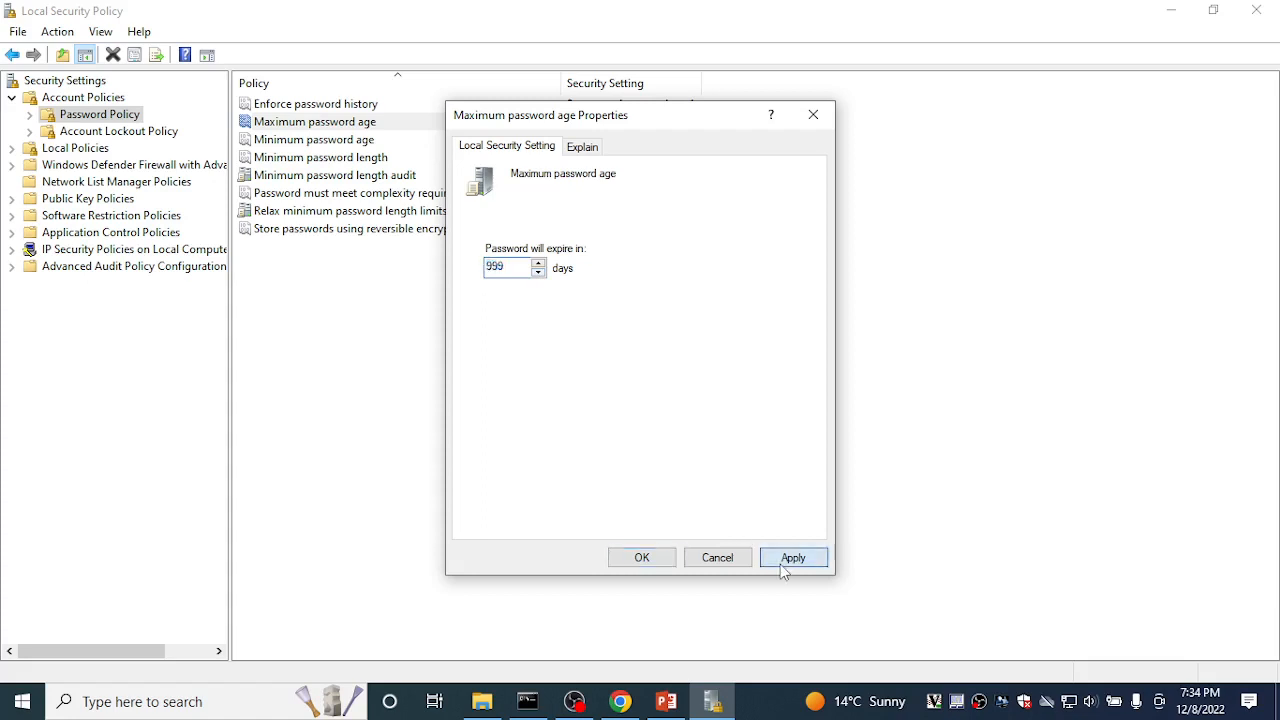
left_click(648, 560)
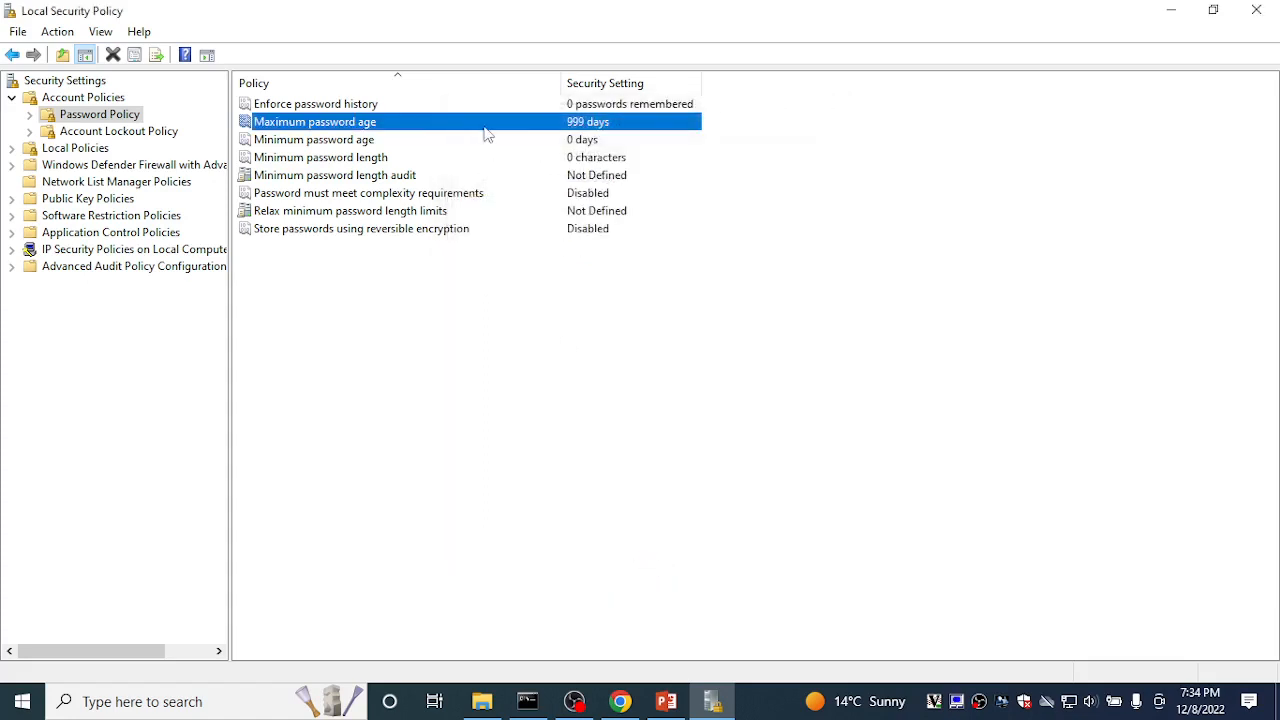
Step: Raise Minimum password age to 998 days with the spin arrow
left_click(455, 146)
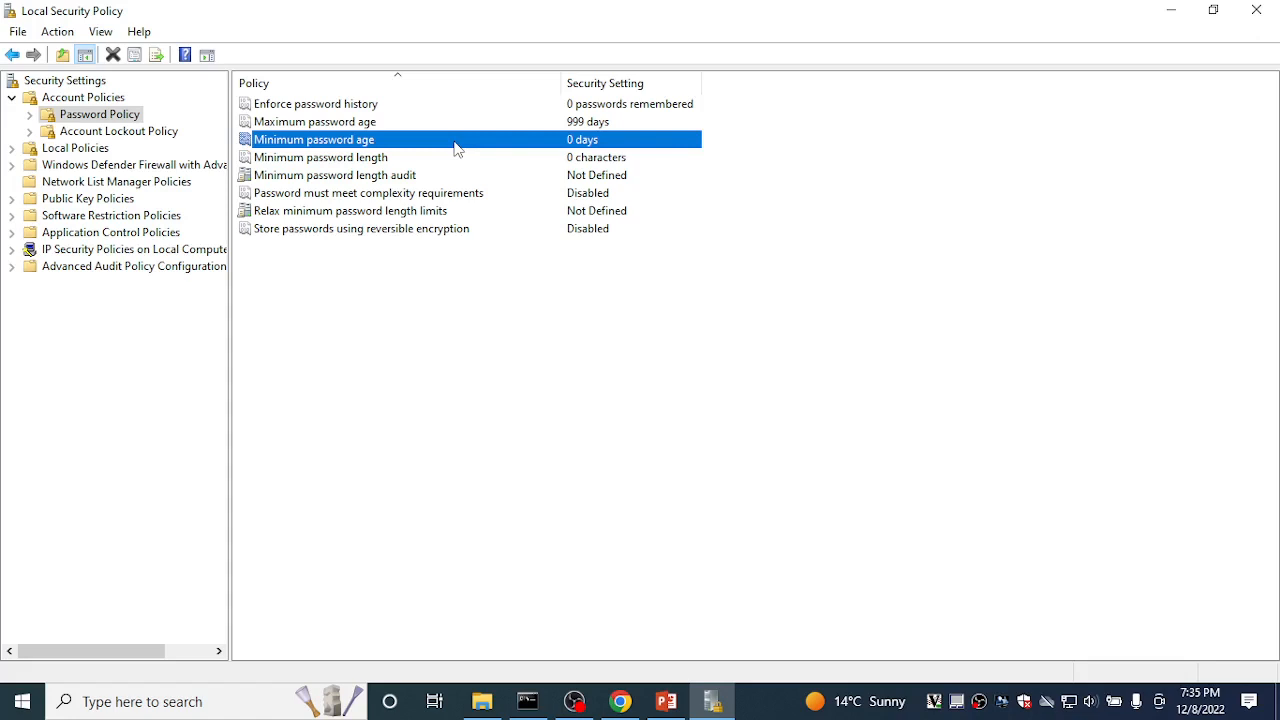
right_click(455, 148)
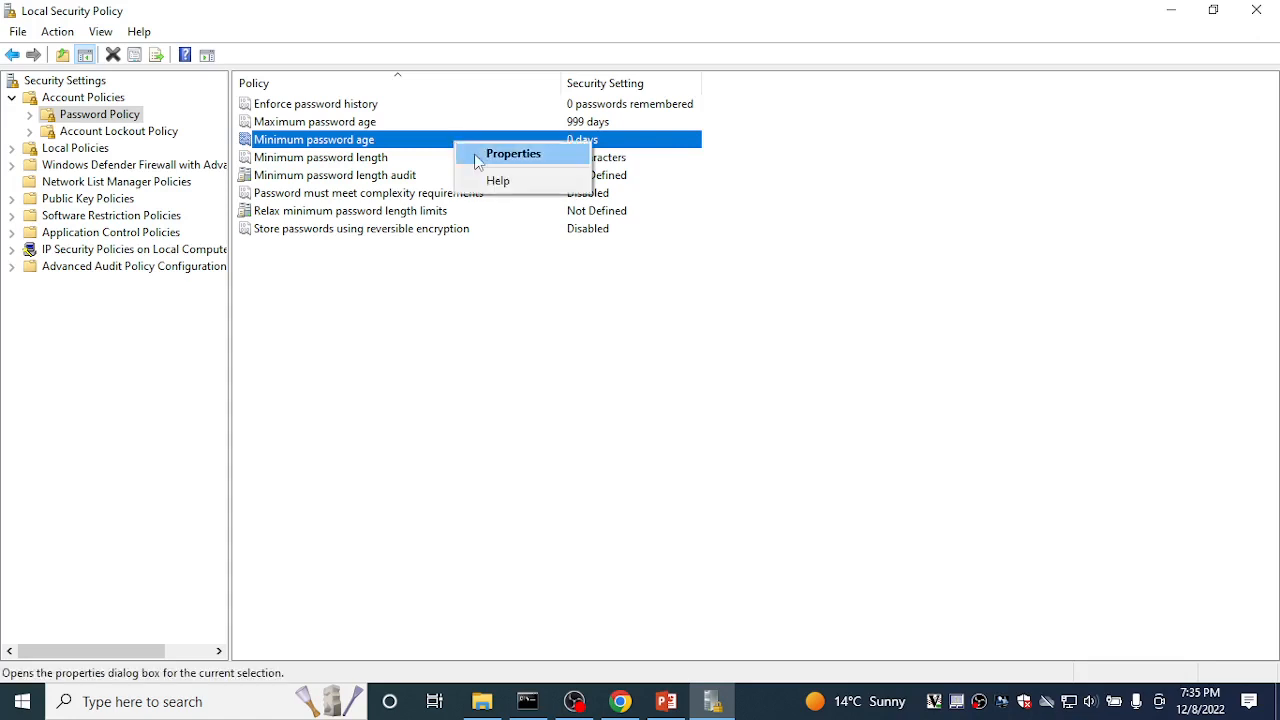
left_click(510, 154)
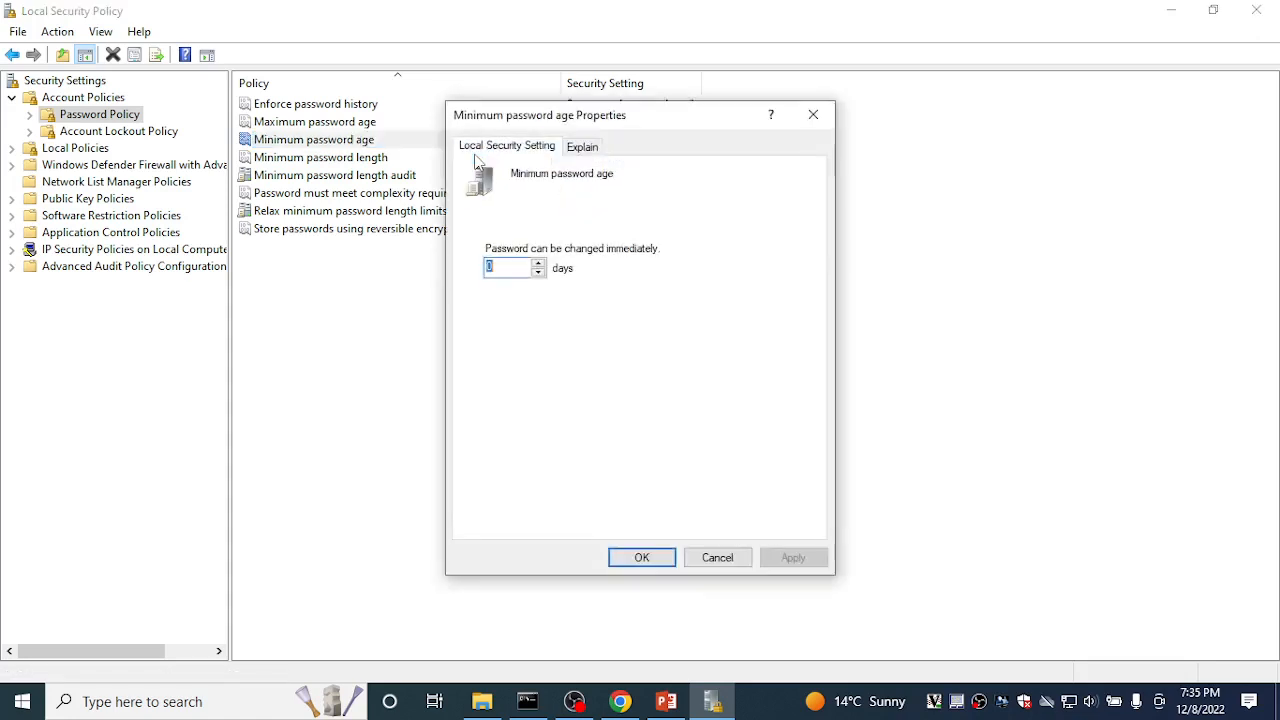
left_click(538, 272)
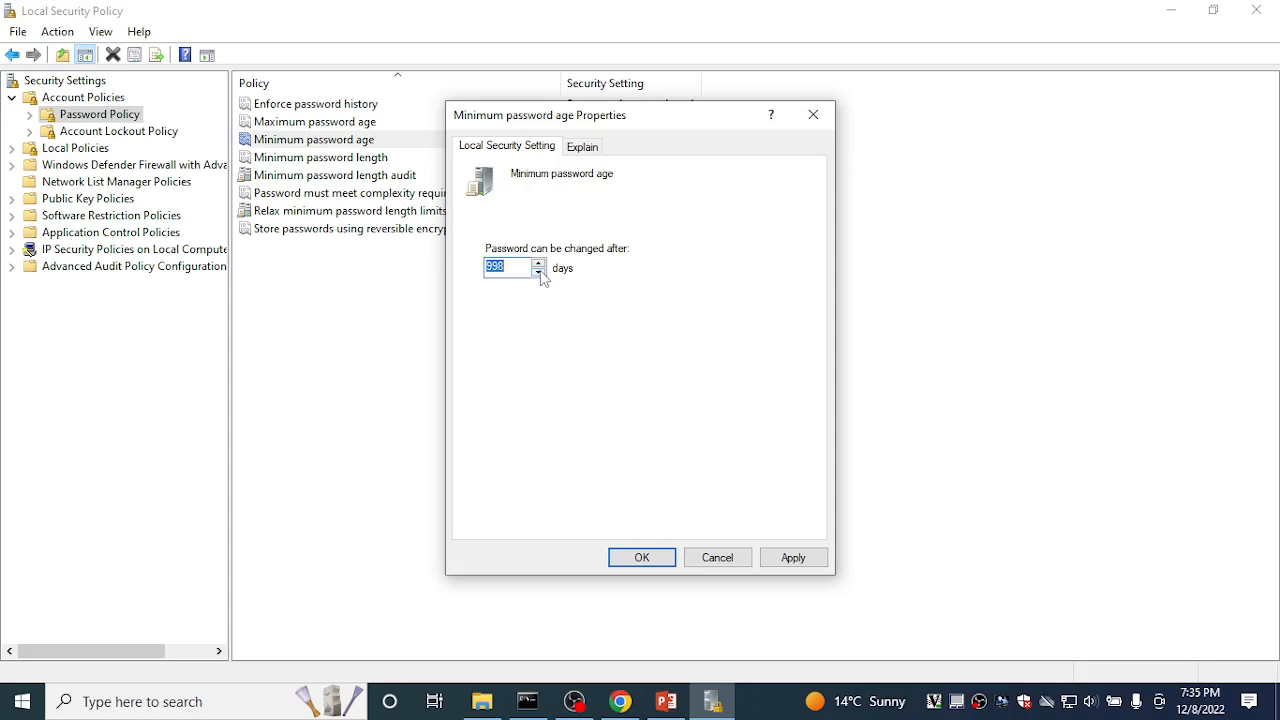
left_click(643, 561)
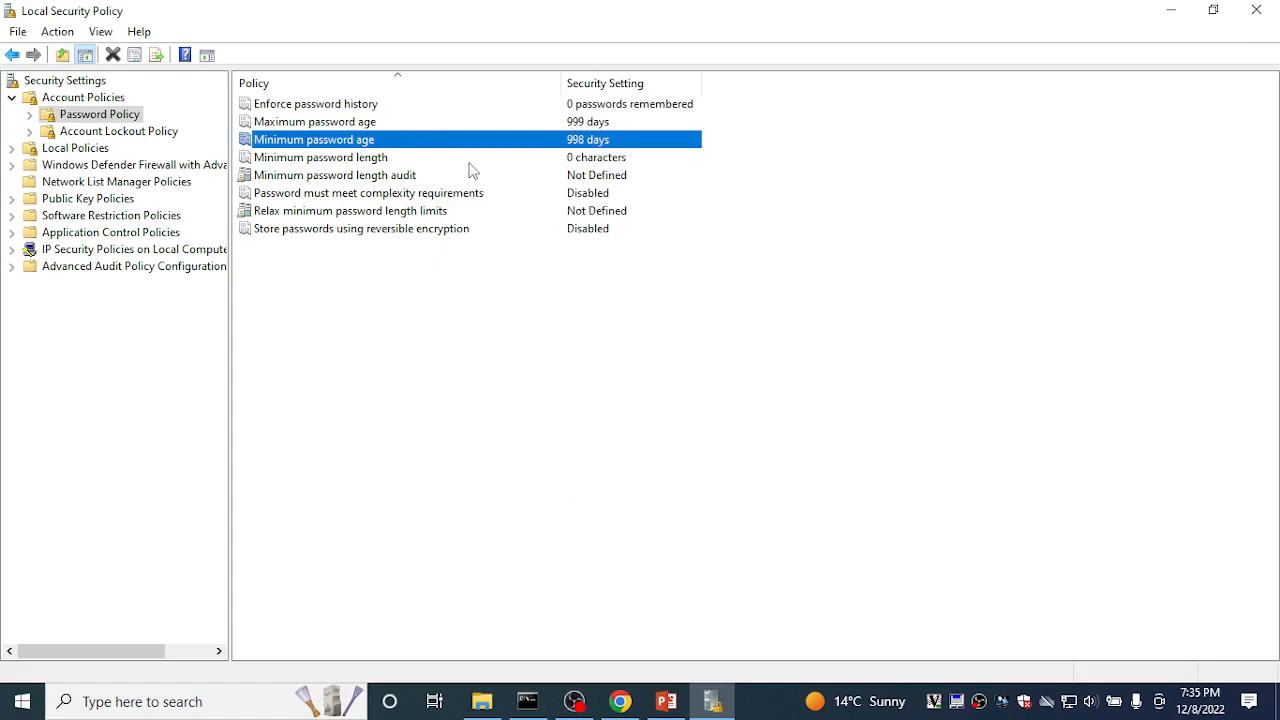
left_click(469, 162)
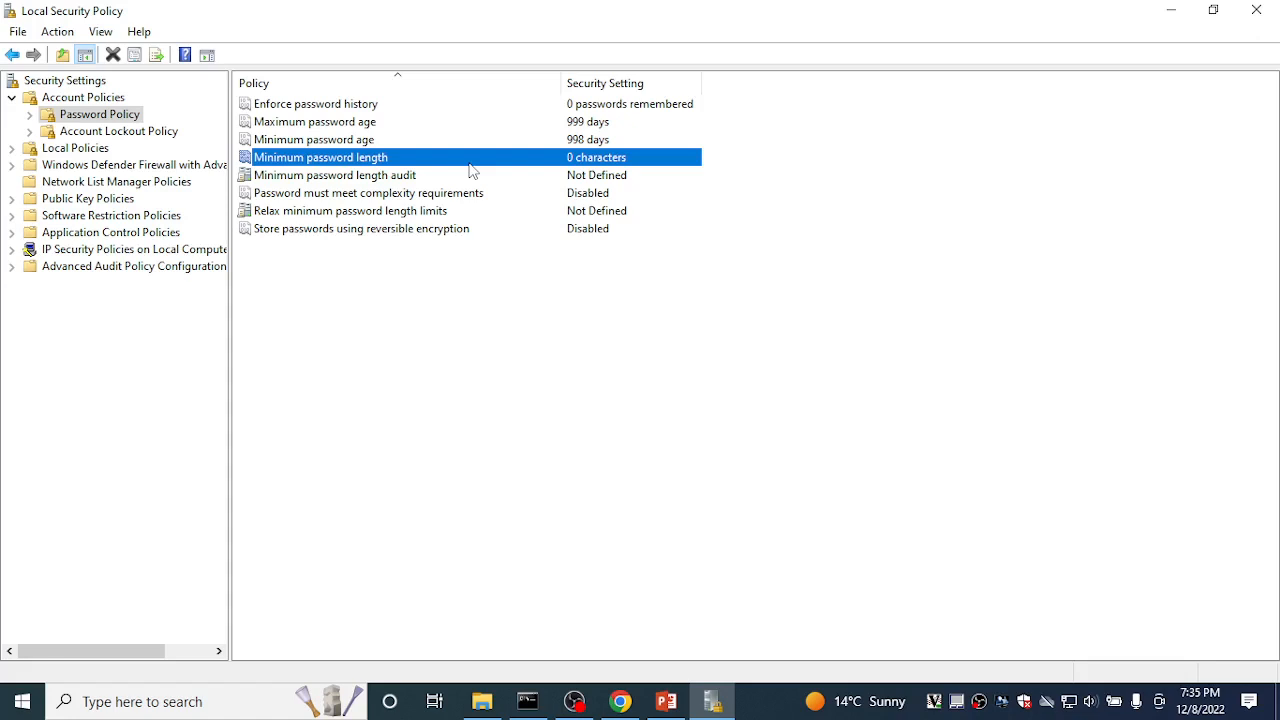
left_click(413, 183)
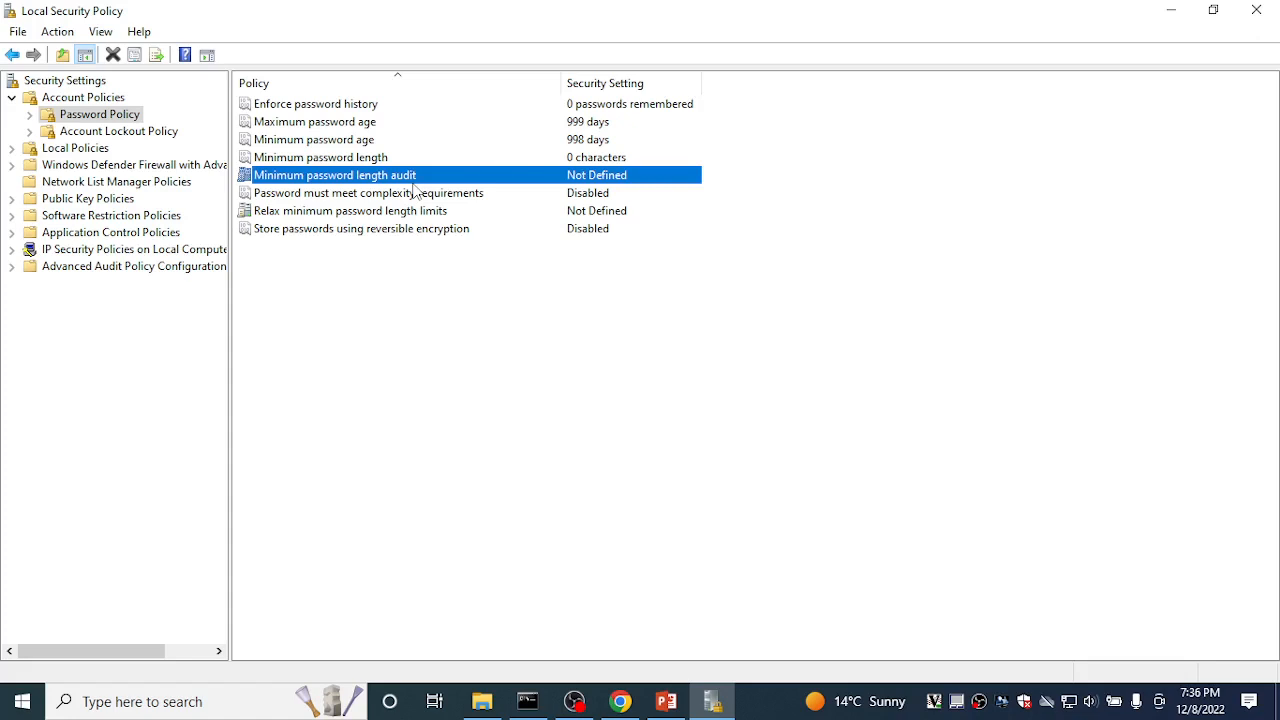
left_click(408, 199)
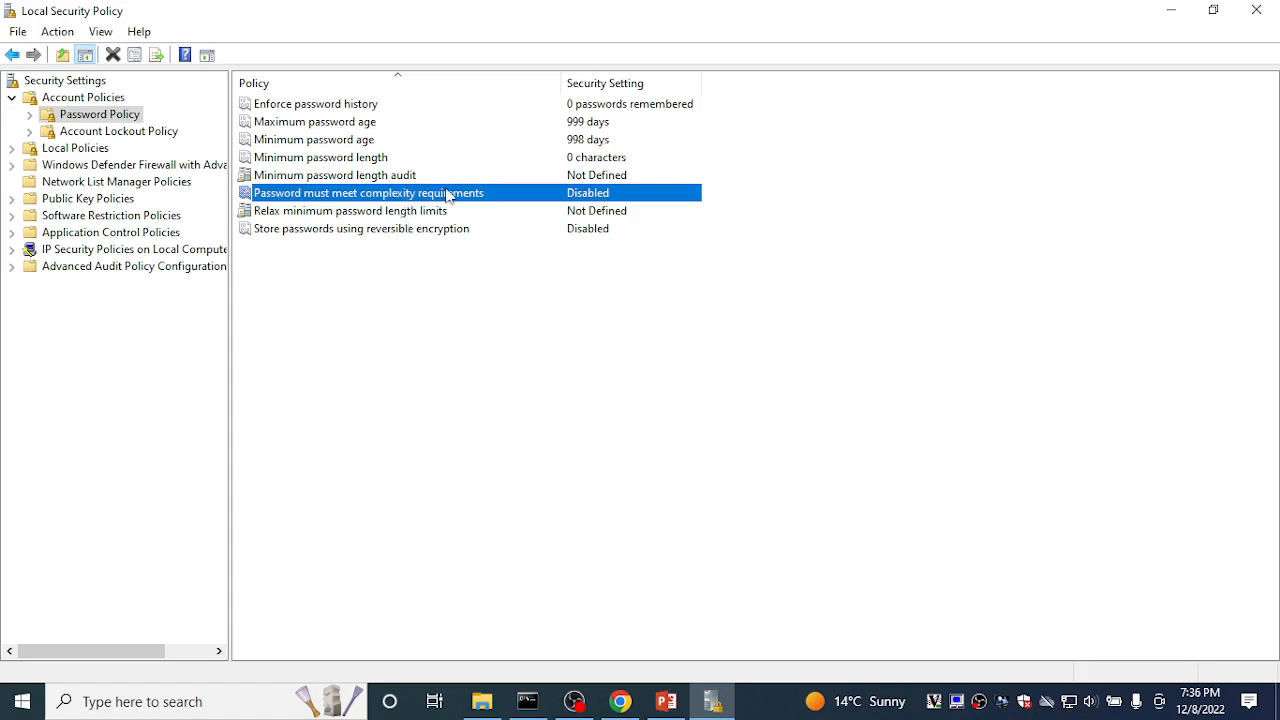
Step: Enable 'Password must meet complexity requirements'
right_click(447, 195)
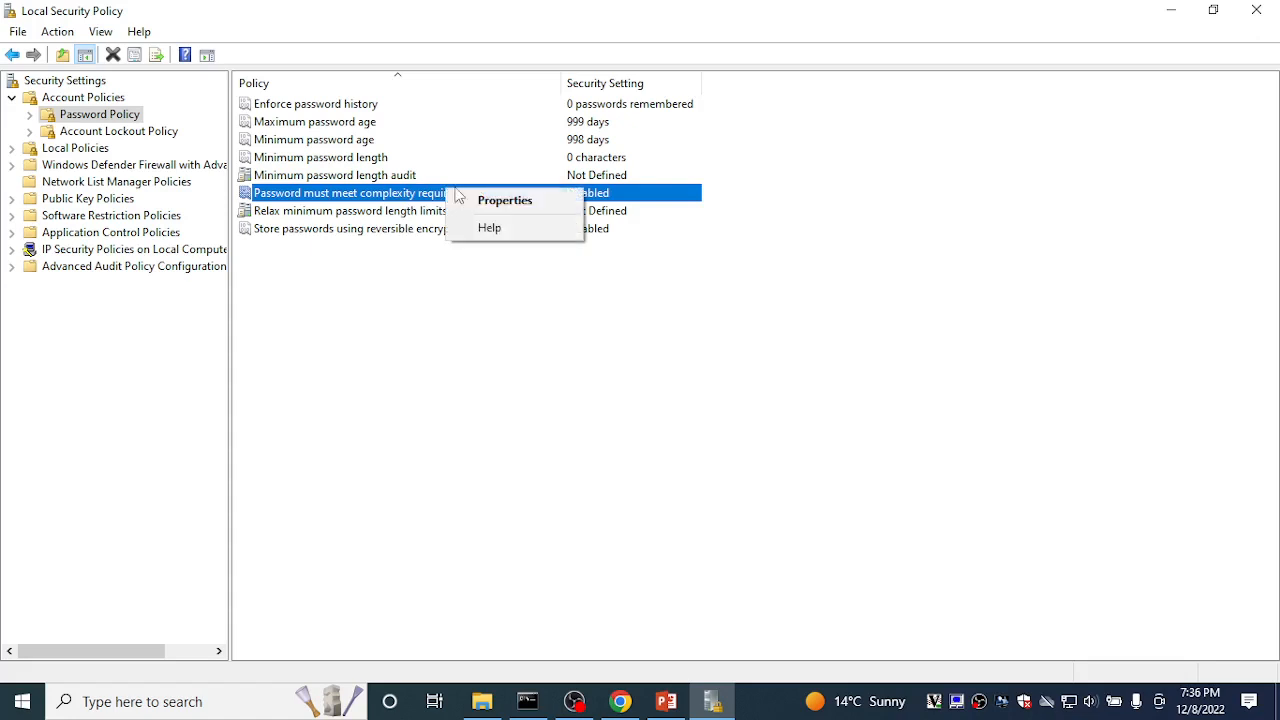
left_click(485, 203)
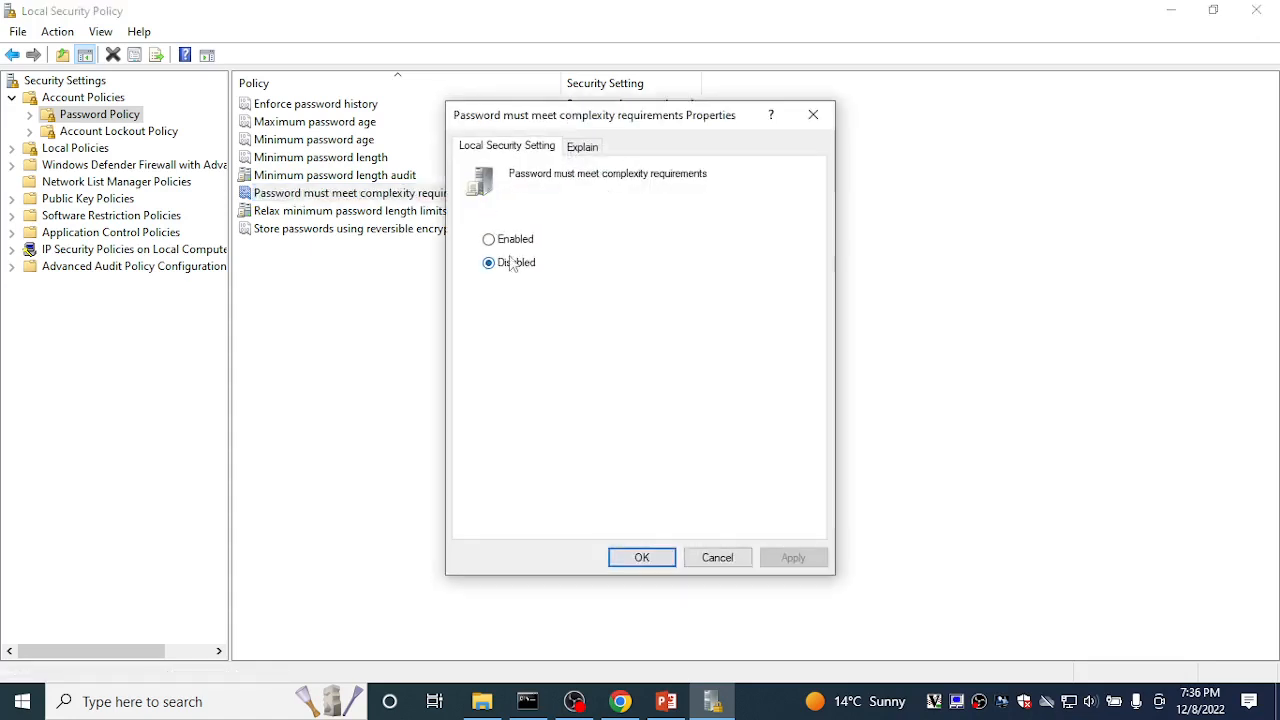
left_click(500, 240)
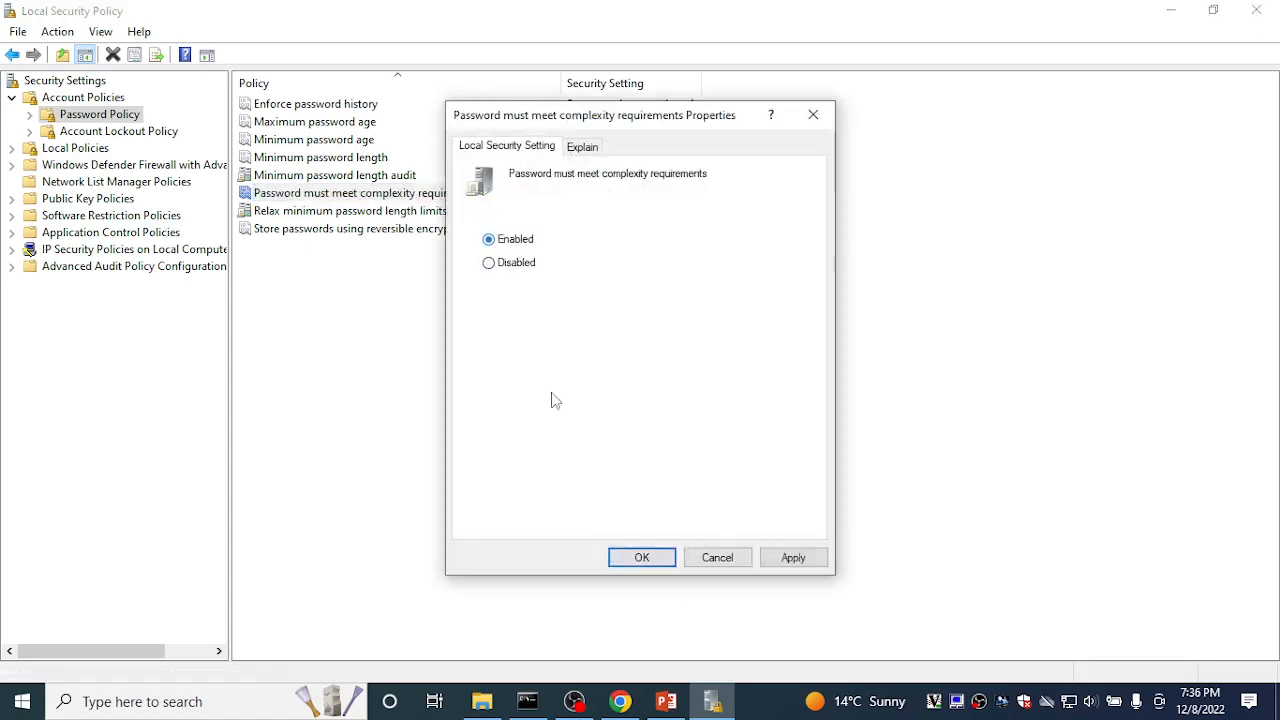
left_click(645, 564)
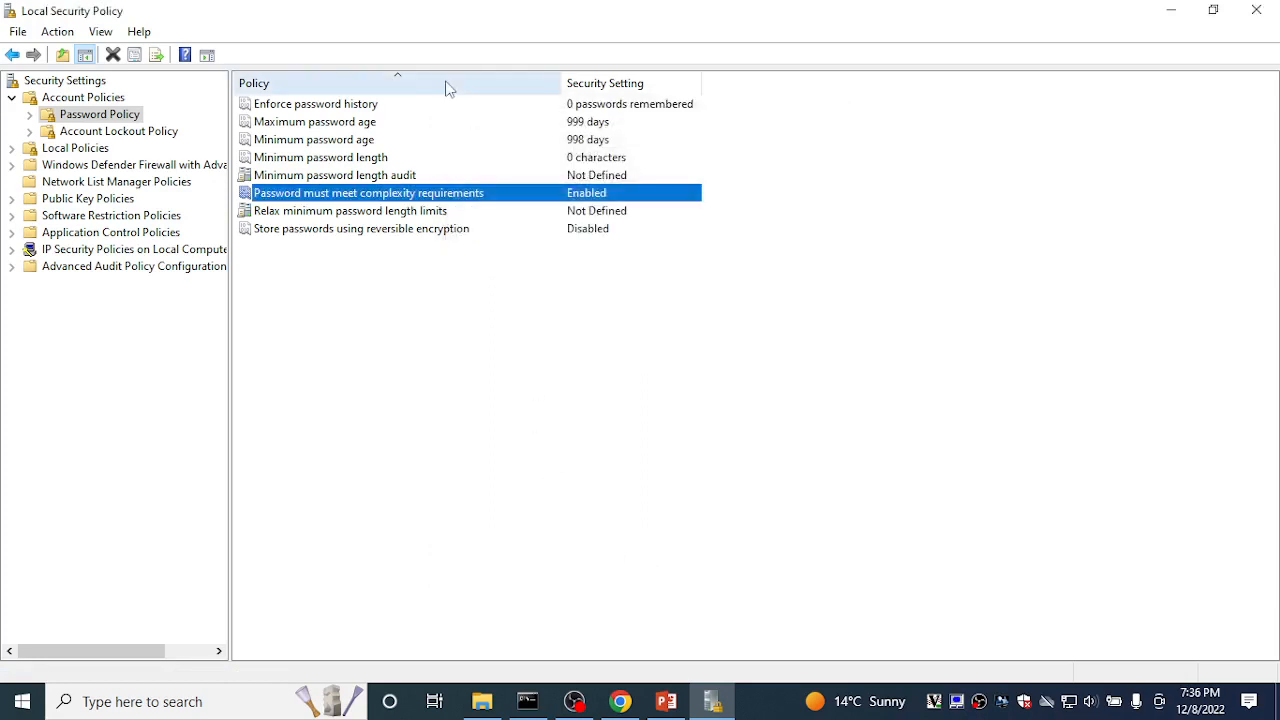
Step: Set Minimum password length to 5 characters
left_click(417, 158)
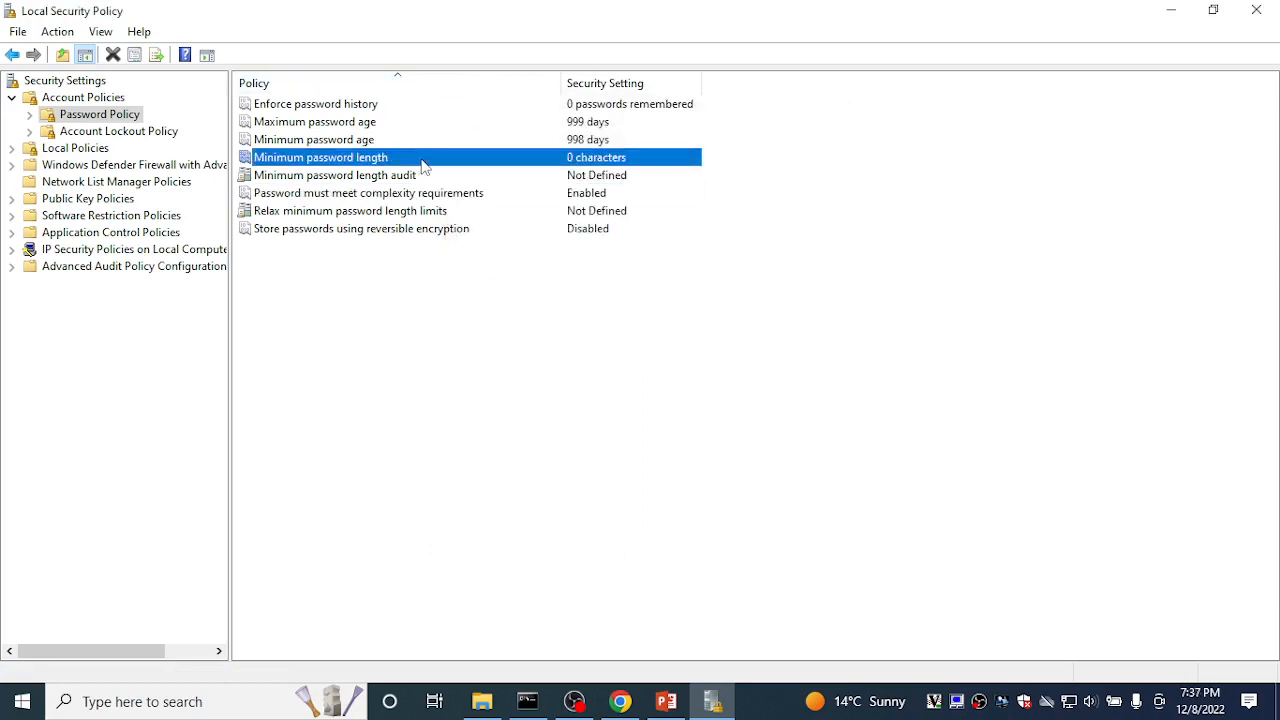
right_click(421, 160)
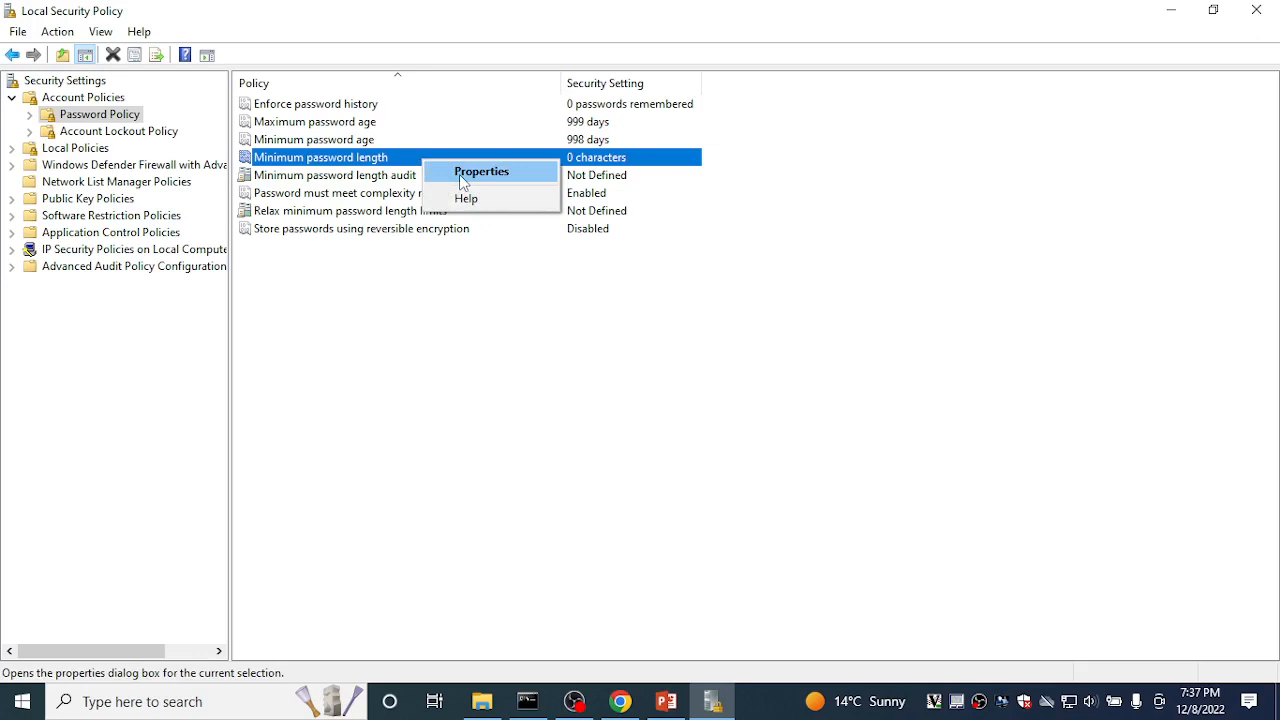
left_click(461, 172)
type("5")
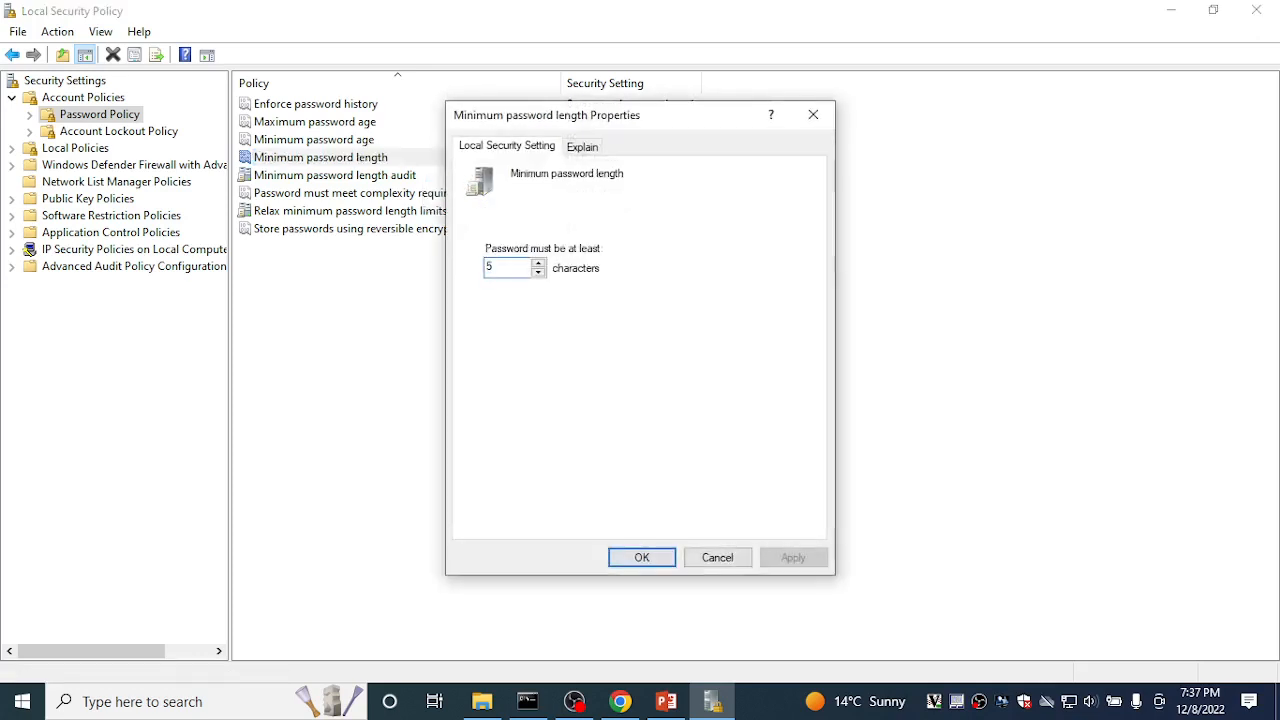
left_click(645, 558)
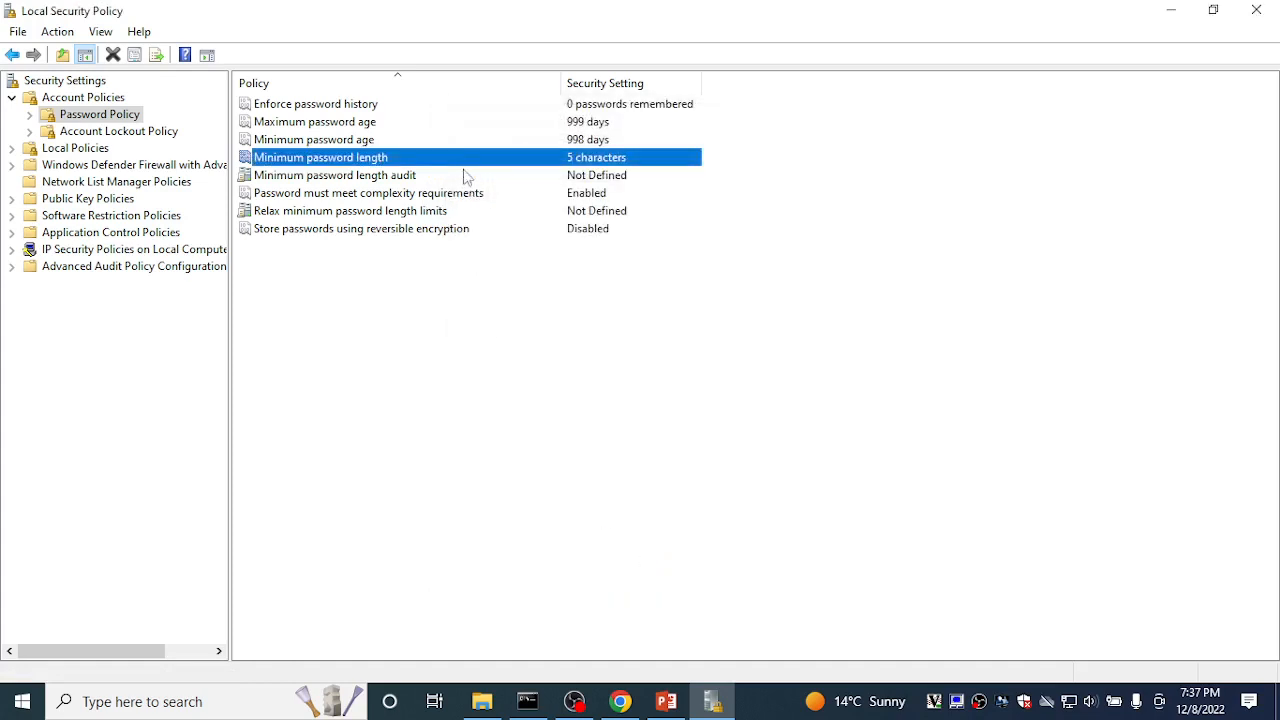
Step: Minimize Local Security Policy and open Computer Management via This PC > Manage
left_click(1168, 10)
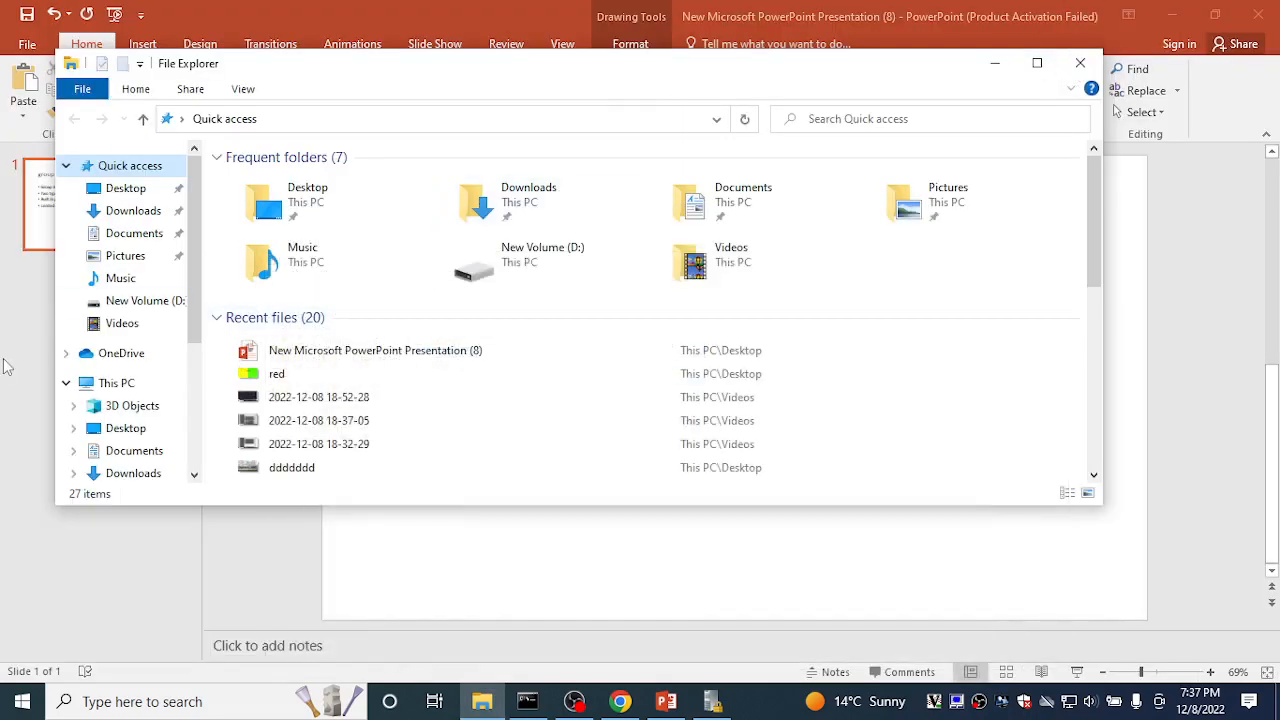
right_click(92, 388)
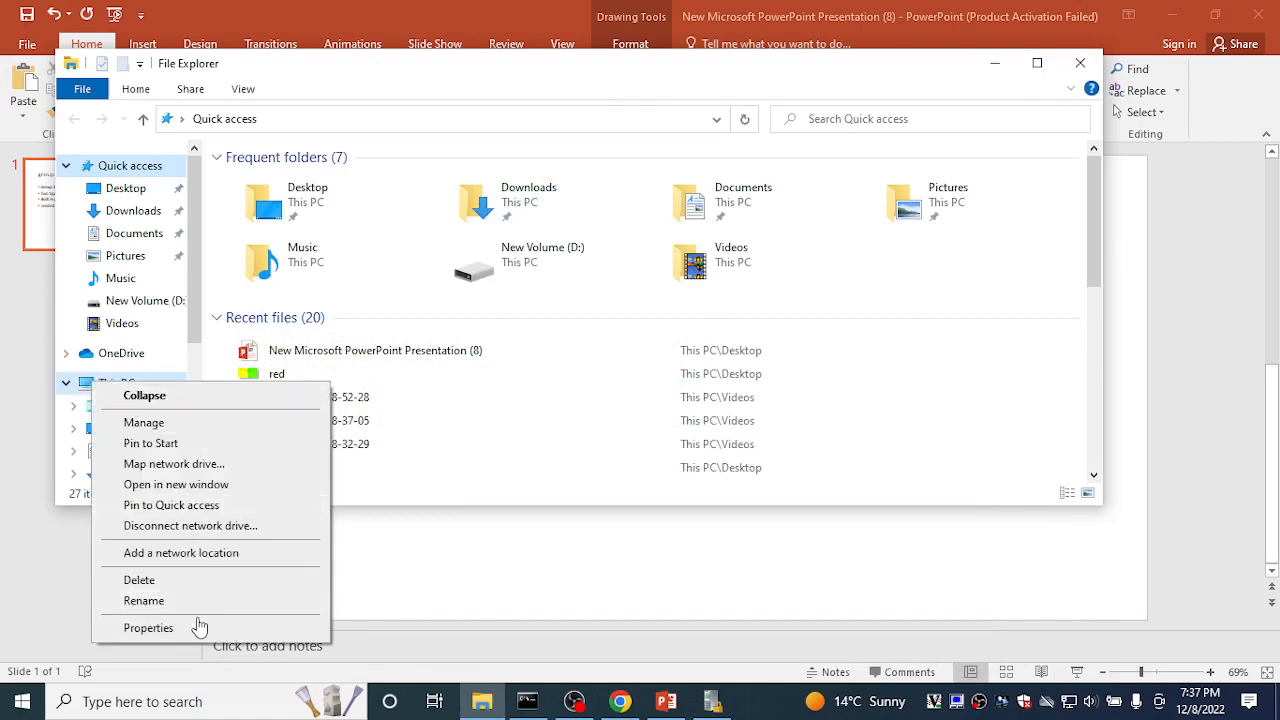
left_click(148, 423)
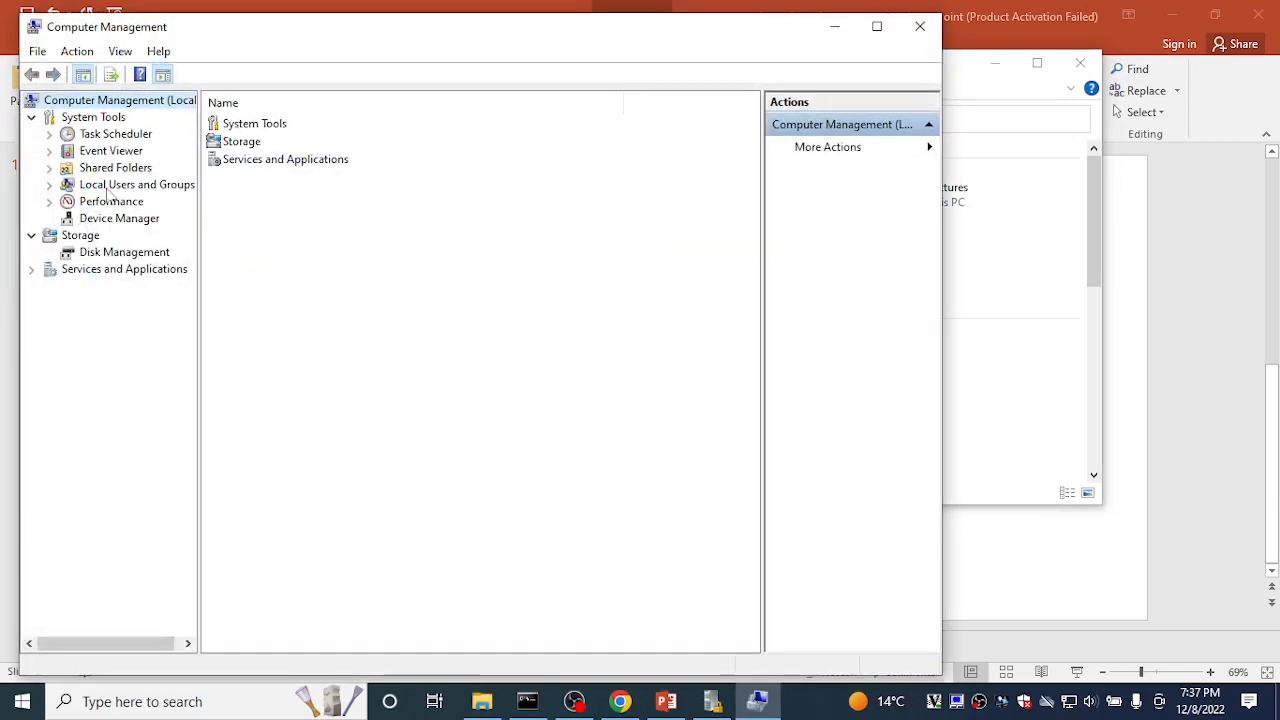
Step: Open a New User dialog under Local Users and Groups > Users
left_click(50, 185)
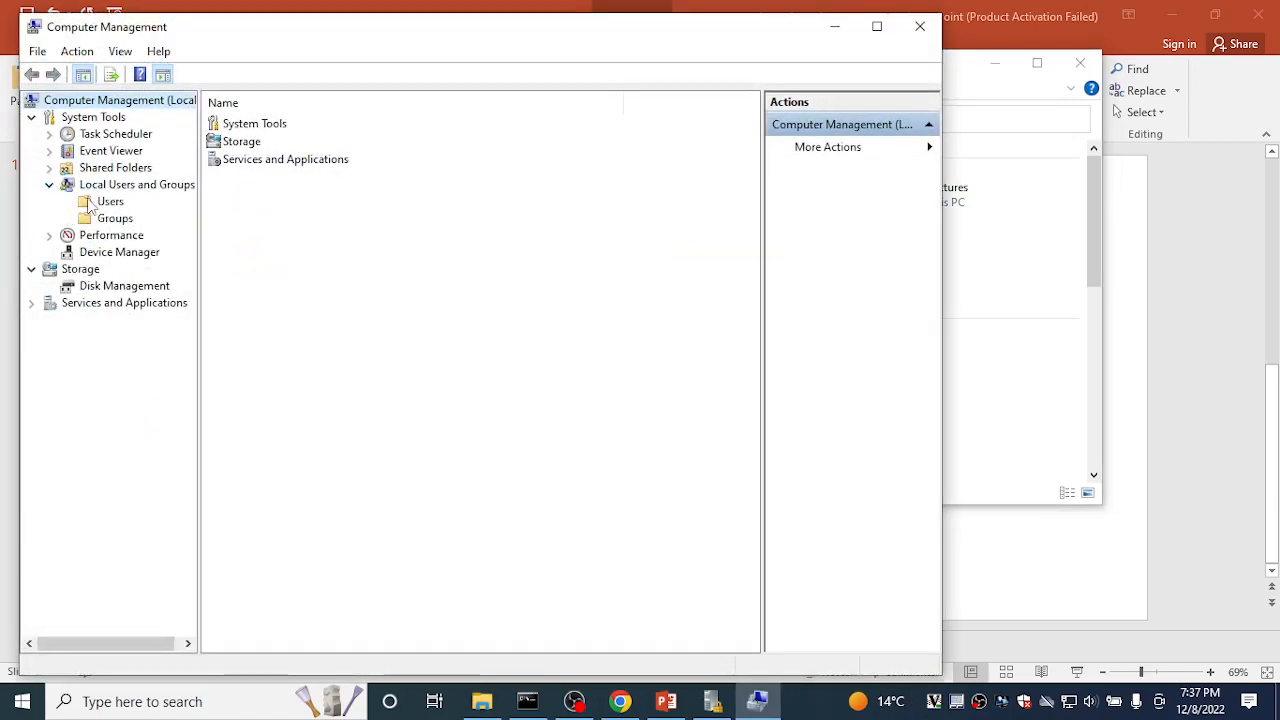
left_click(89, 203)
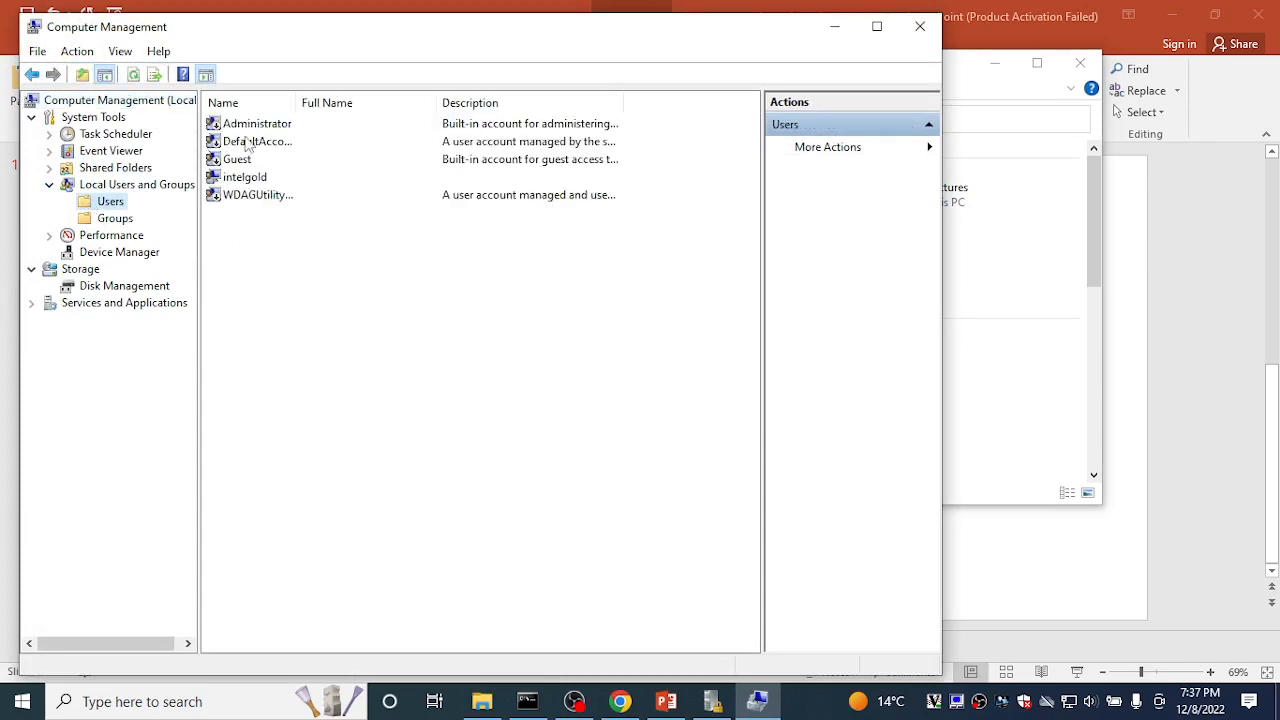
right_click(119, 206)
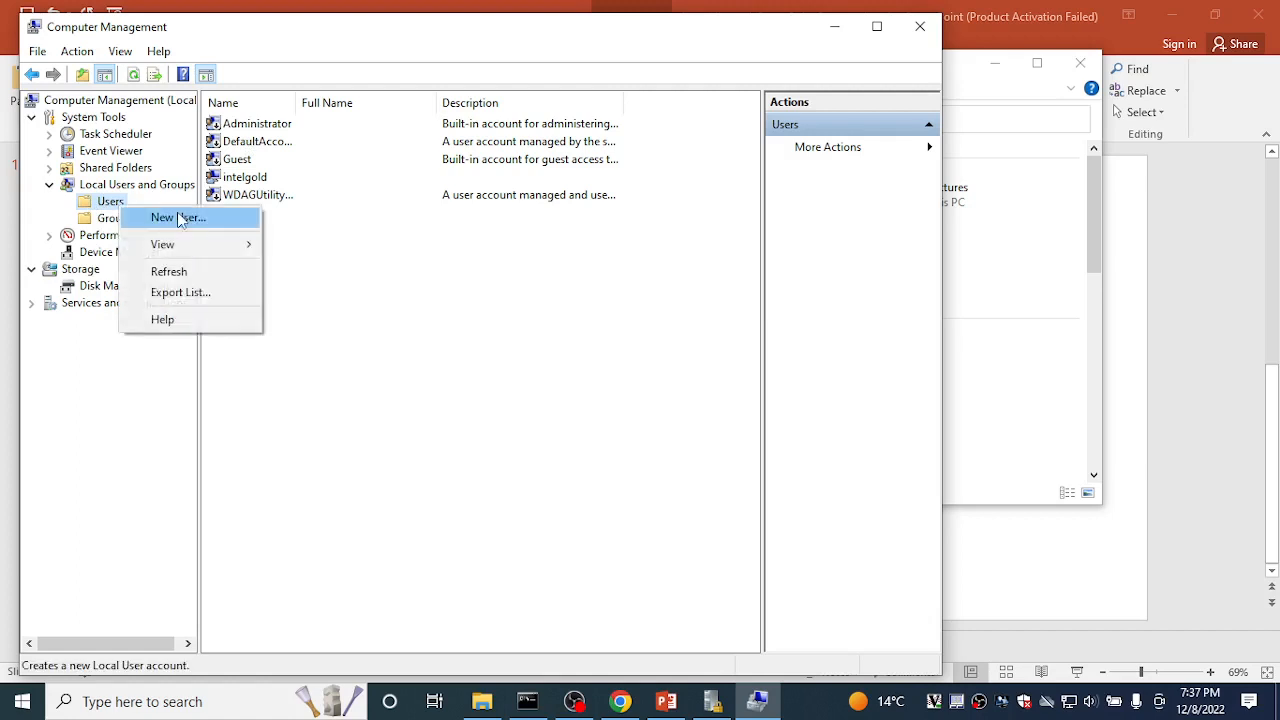
left_click(180, 216)
Step: Enter user name 'a' and a three-character test password in both password fields
type("a")
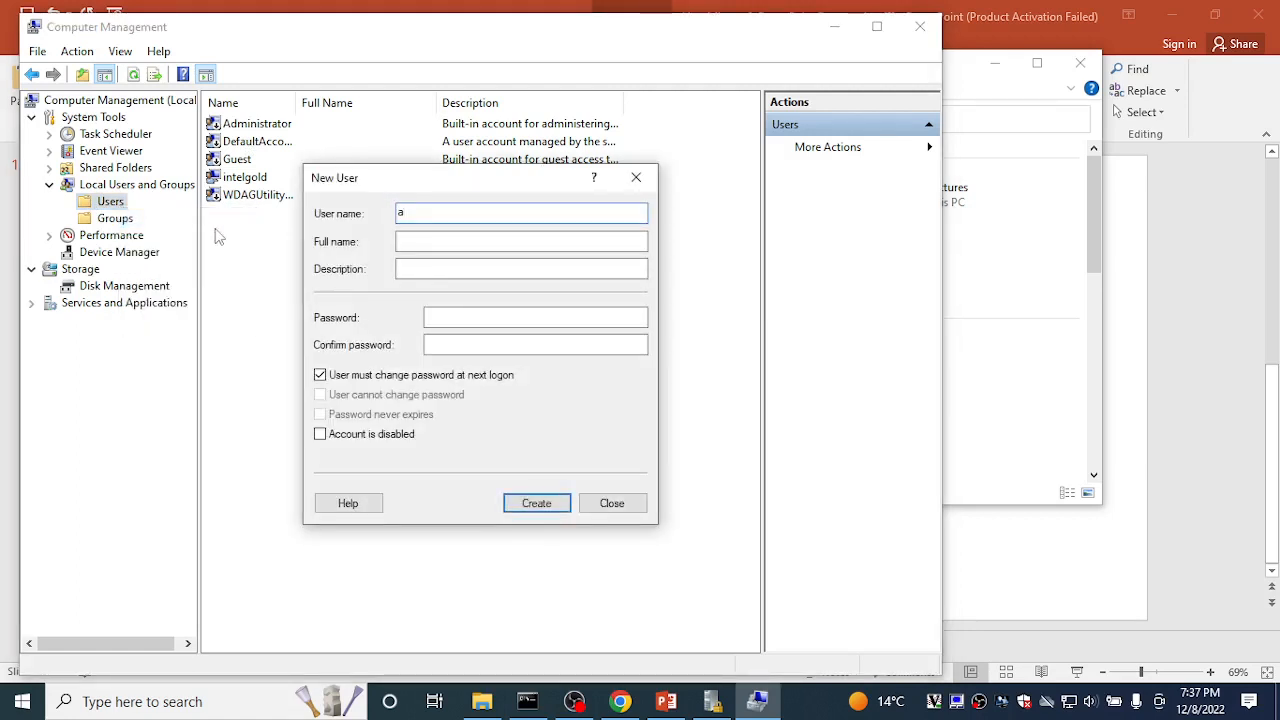
left_click(446, 312)
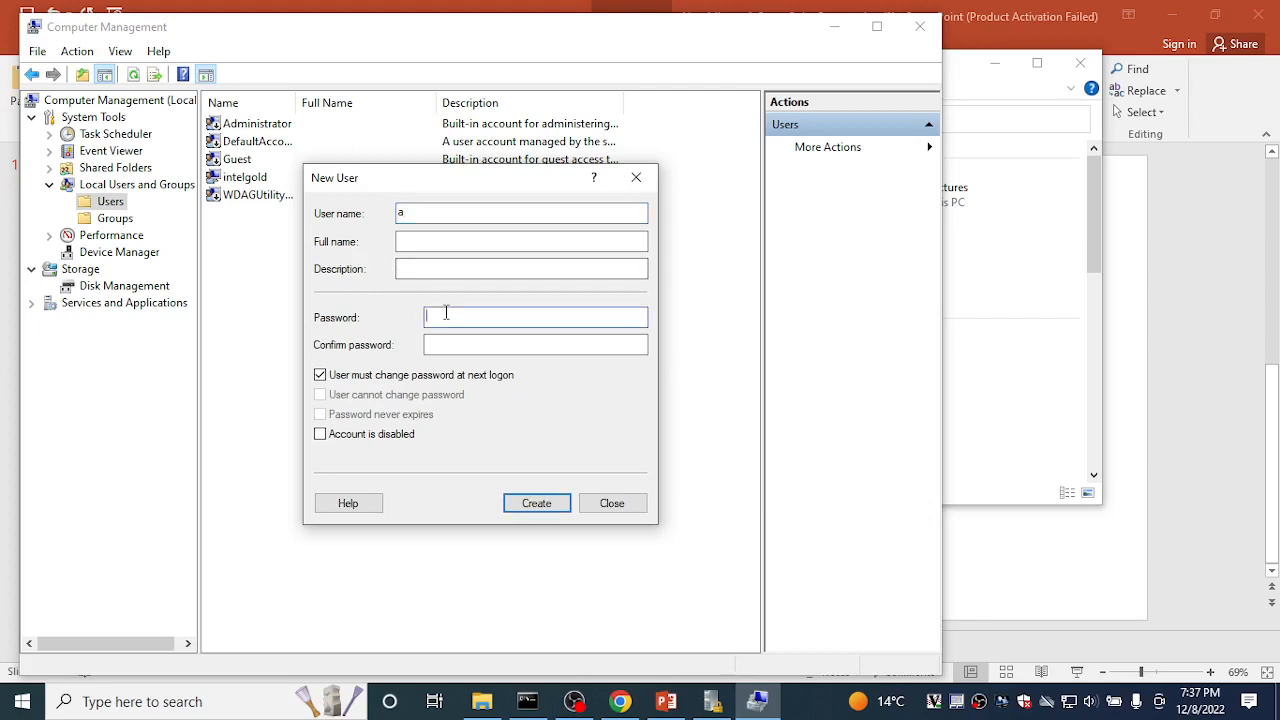
type("123")
left_click(435, 344)
type("123")
Step: Set 'User cannot change password' and 'Password never expires', attempt creation, then return to Local Security Policy
left_click(319, 376)
left_click(319, 394)
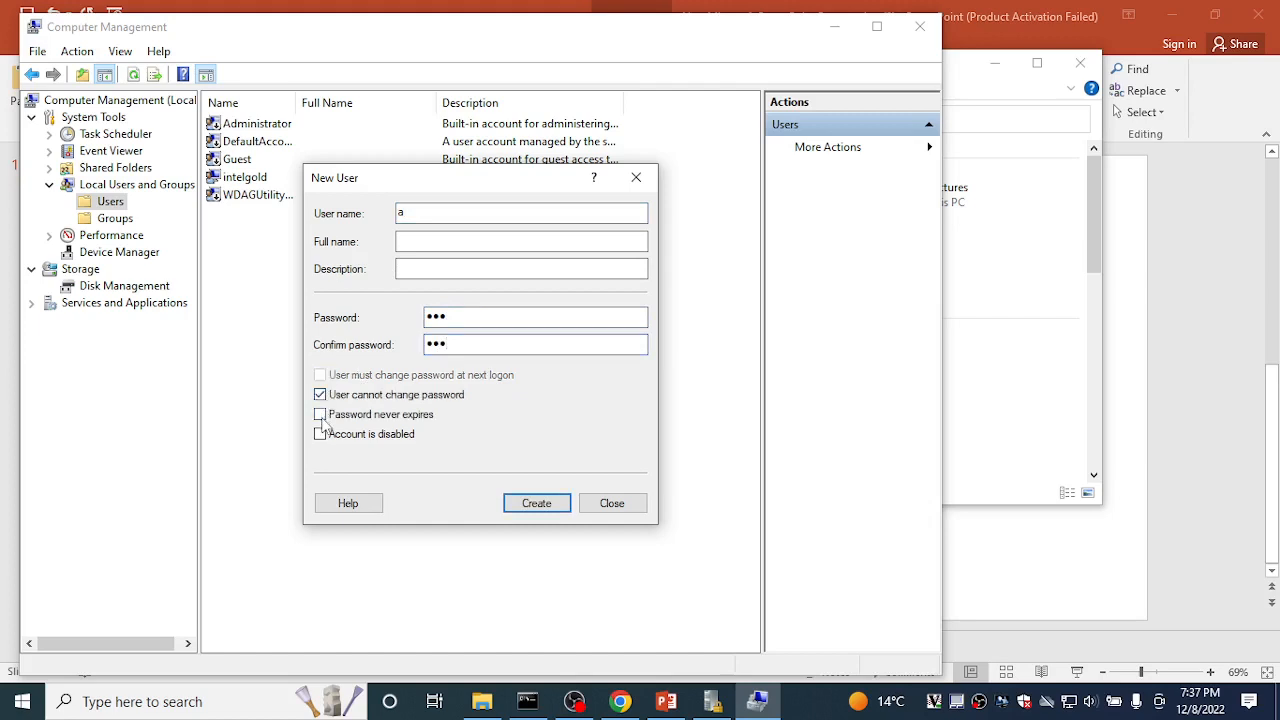
left_click(320, 414)
left_click(533, 506)
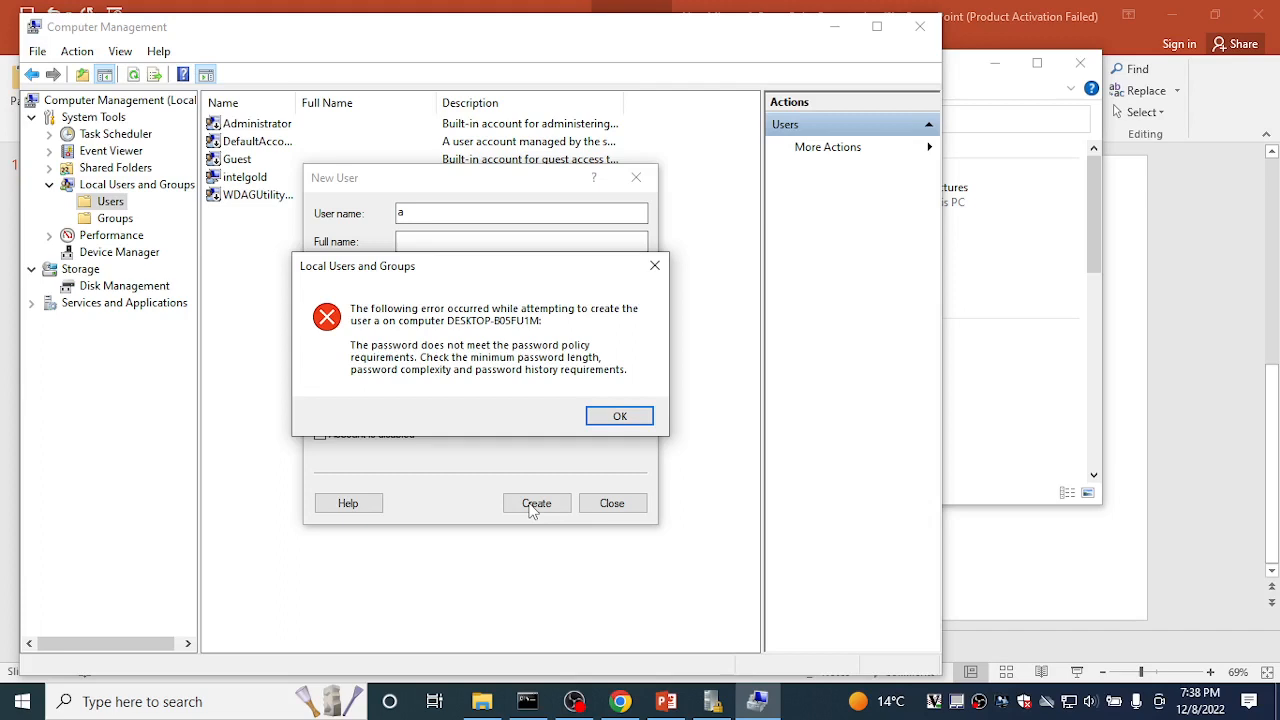
left_click(713, 704)
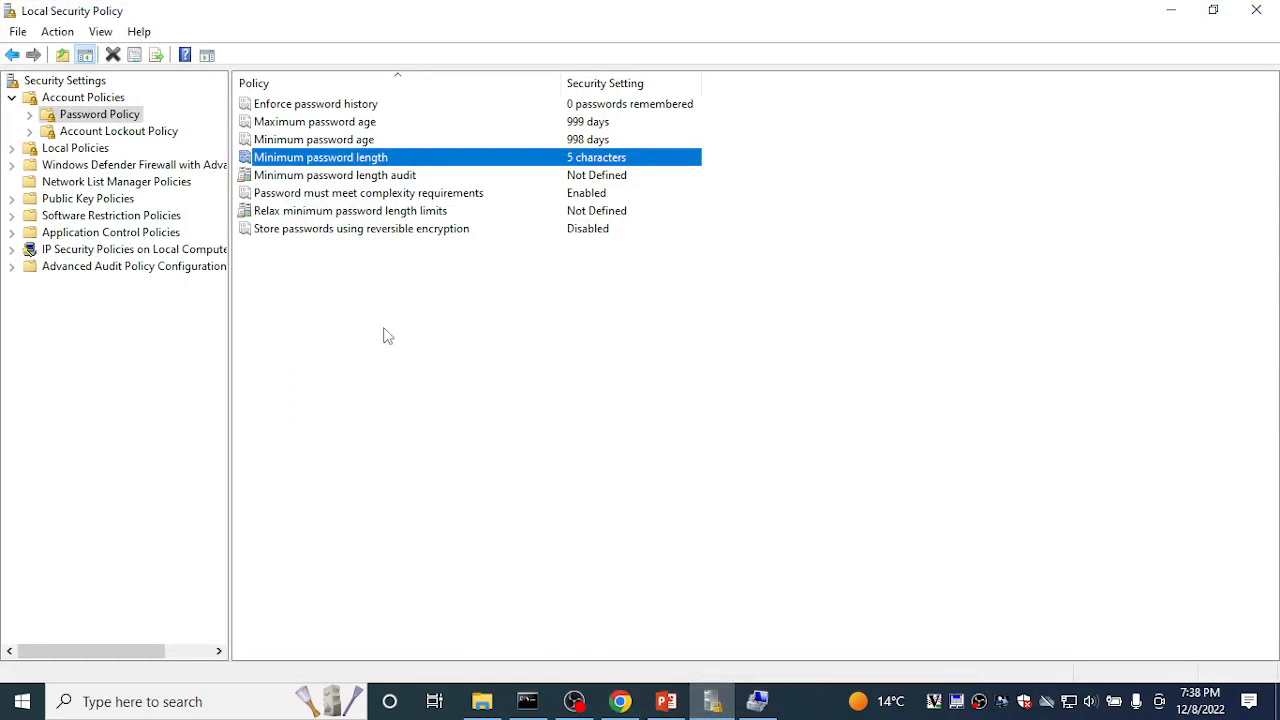
Step: Review the relax-length and reversible-encryption policies, then select Account Lockout Policy
left_click(381, 212)
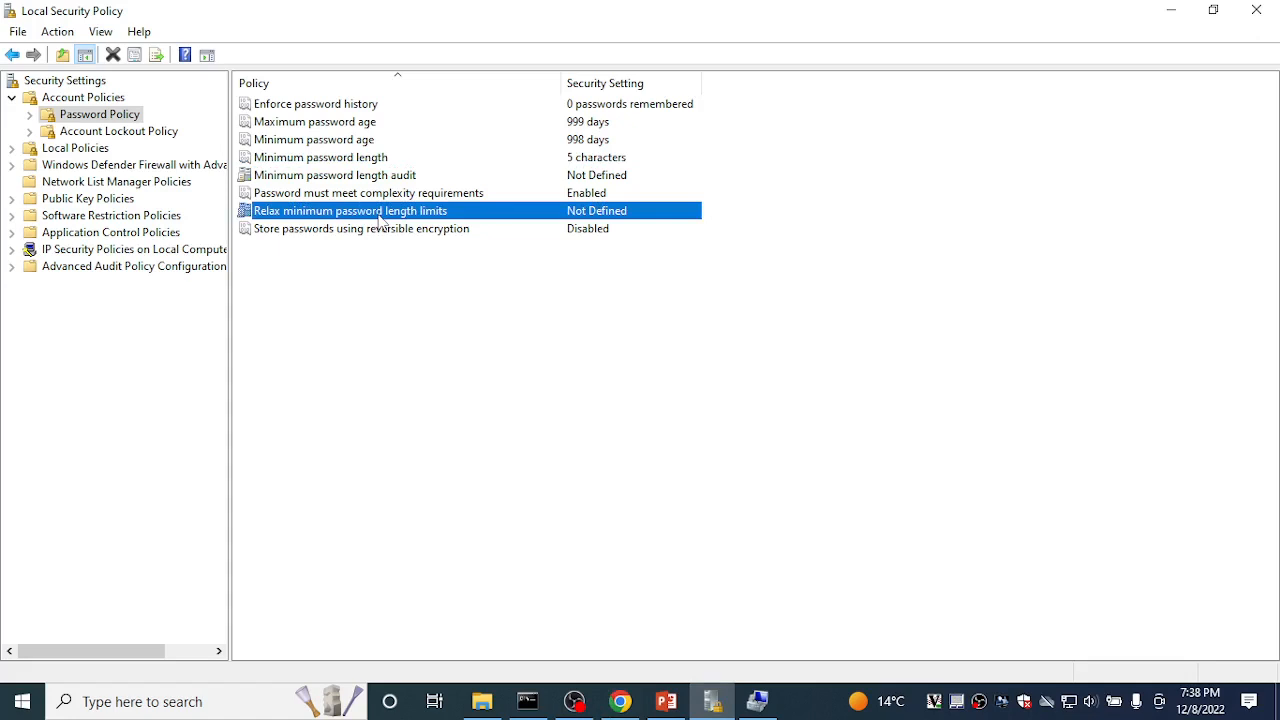
left_click(377, 231)
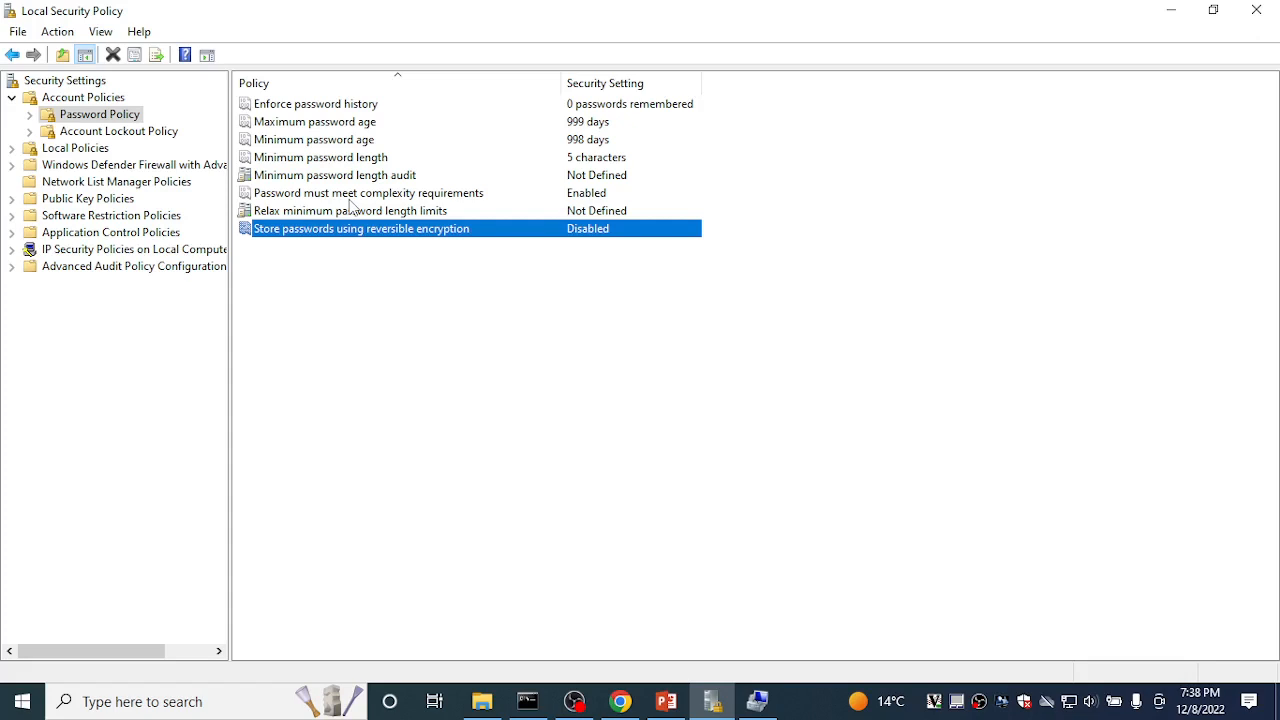
left_click(82, 136)
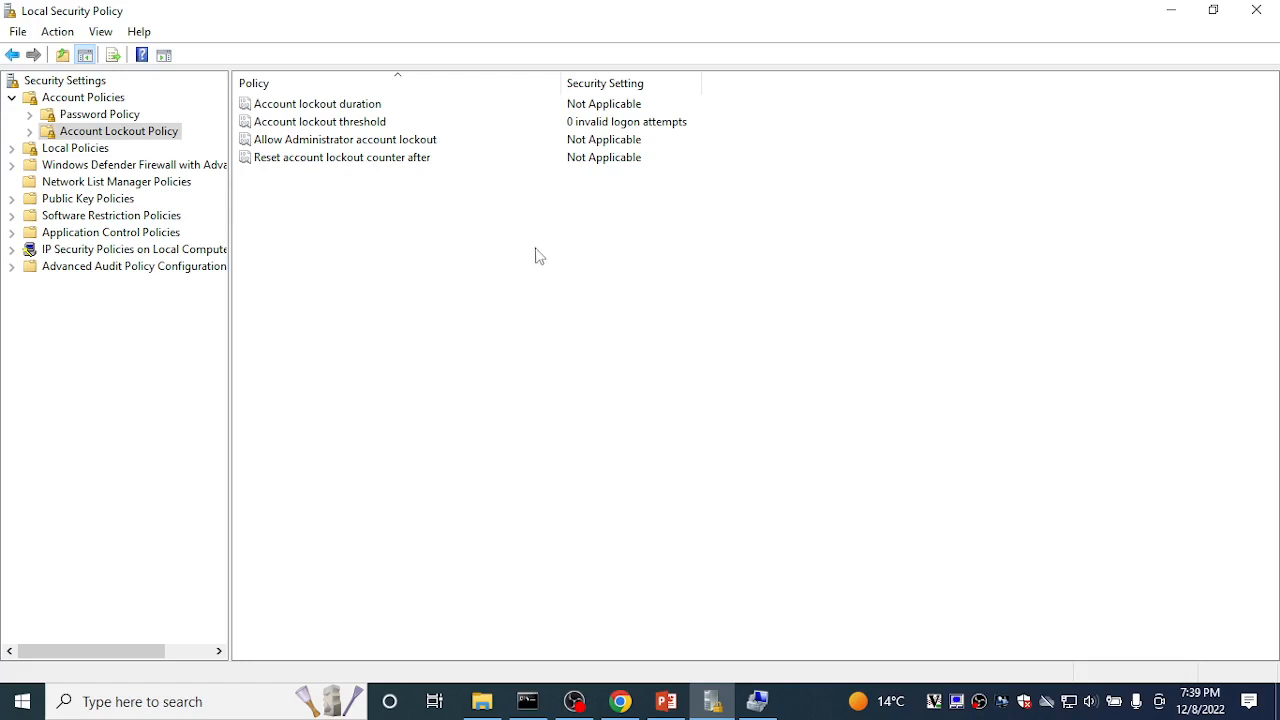
Step: Open the Account lockout threshold properties, then cancel after the value wraps to 999
left_click(620, 128)
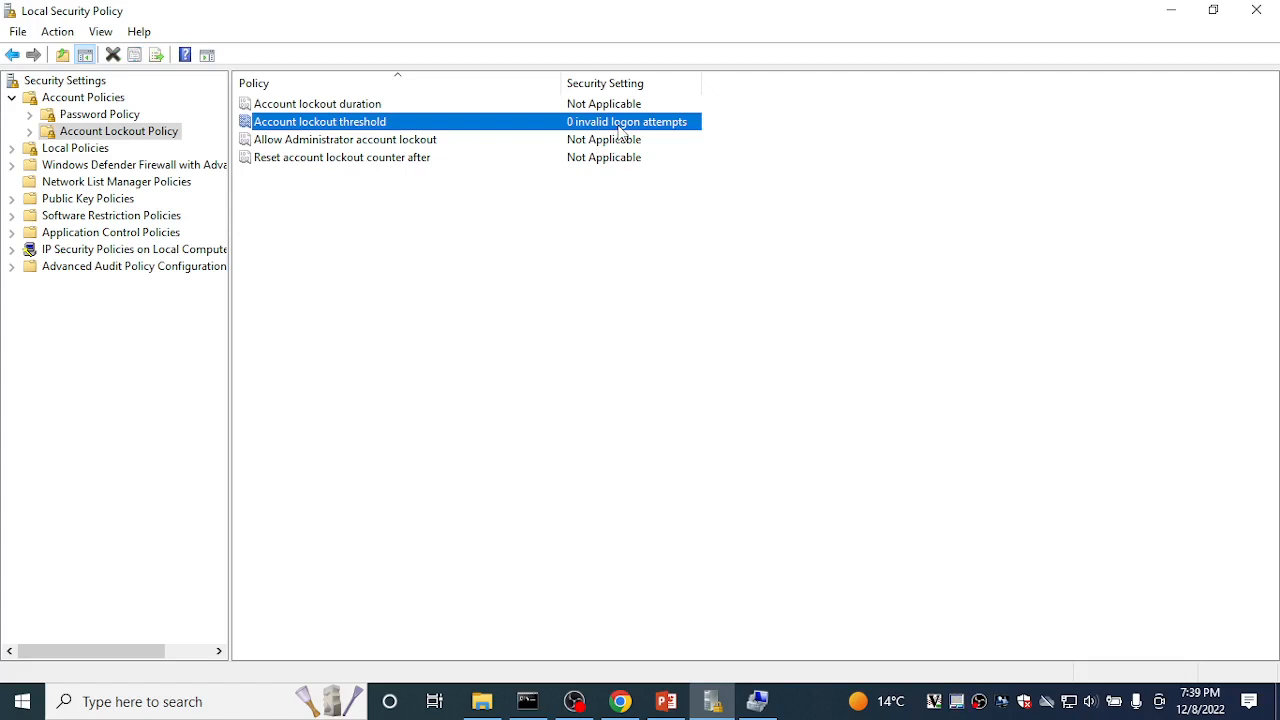
right_click(620, 130)
left_click(648, 138)
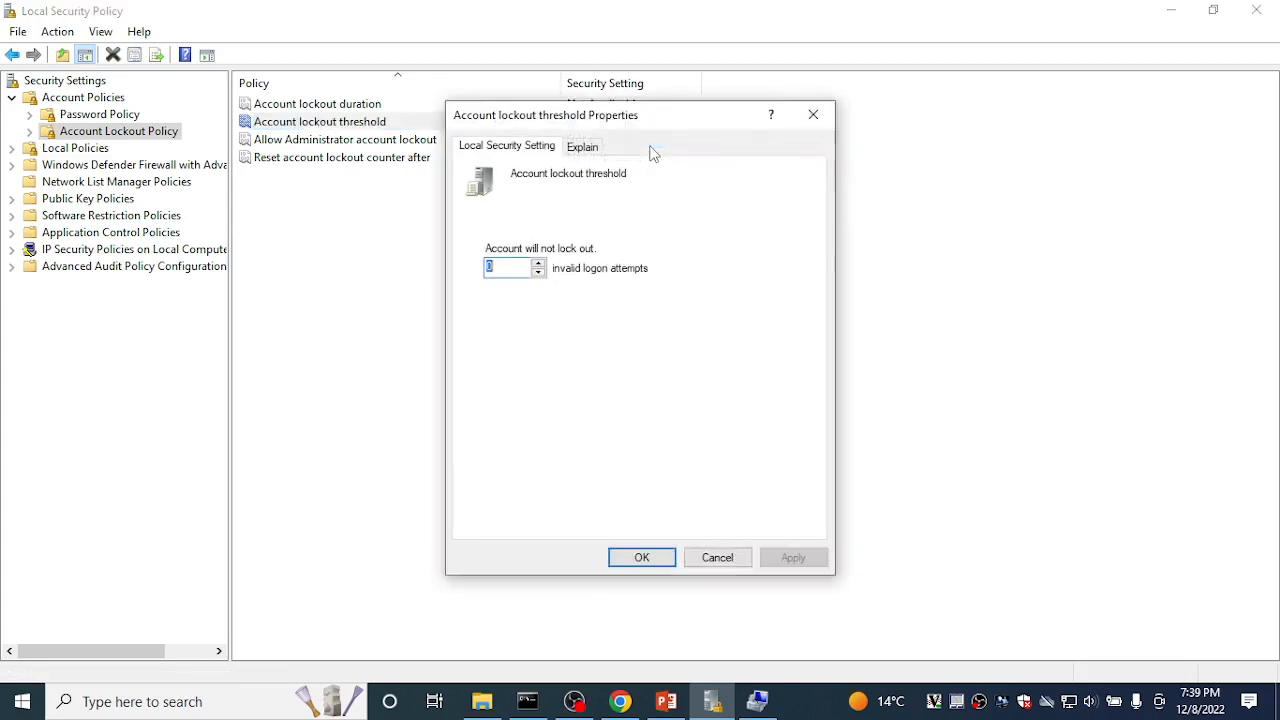
left_click(540, 274)
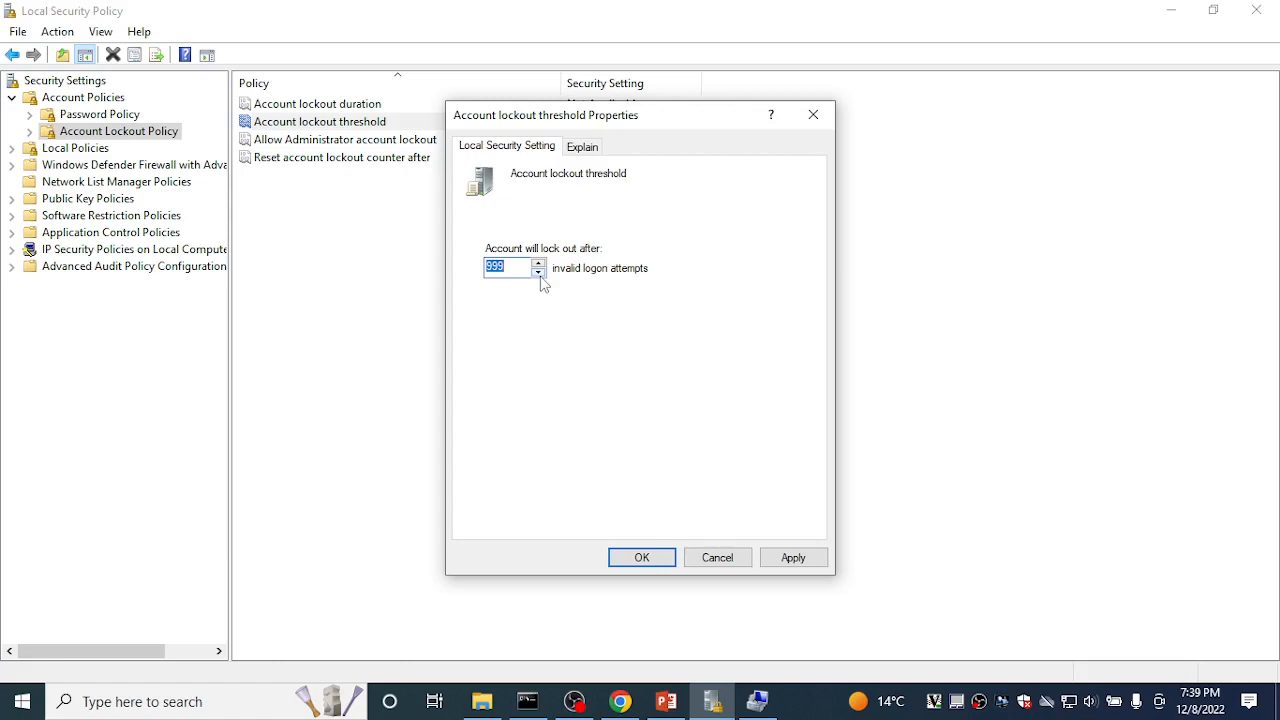
left_click(728, 563)
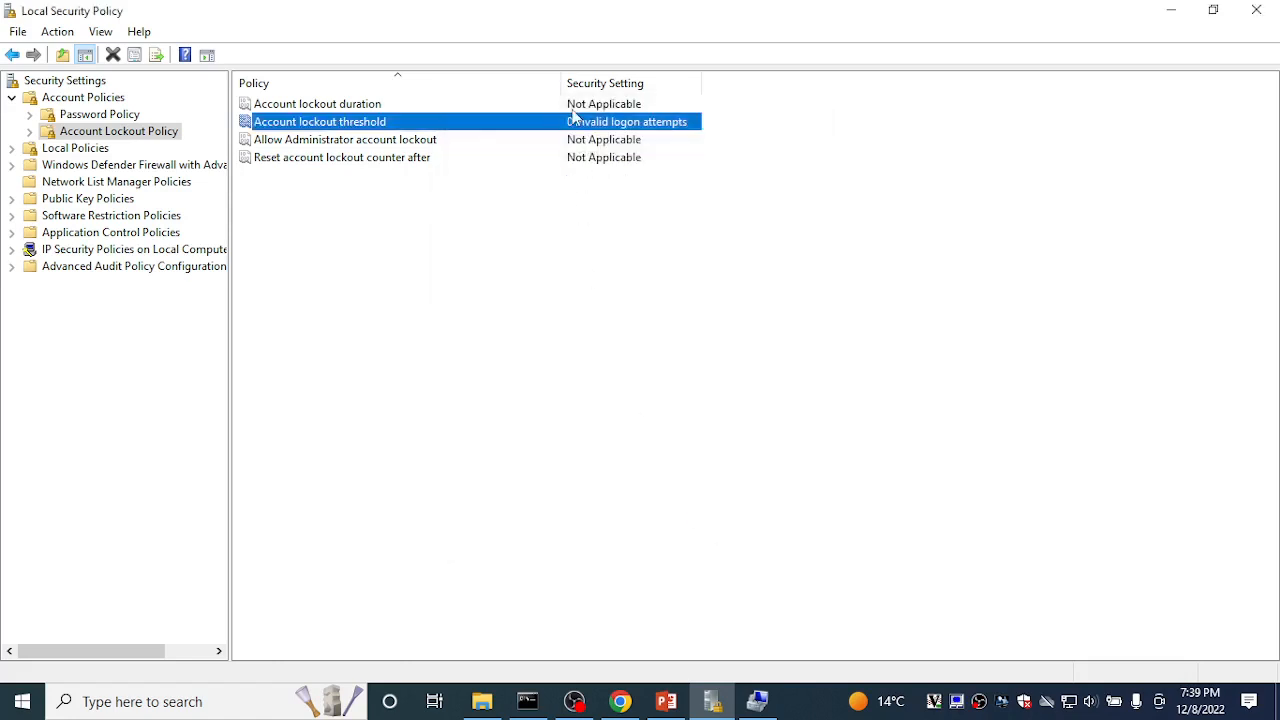
Step: Set the lockout threshold to 5 attempts and accept the suggested 10-minute duration and reset values
right_click(572, 125)
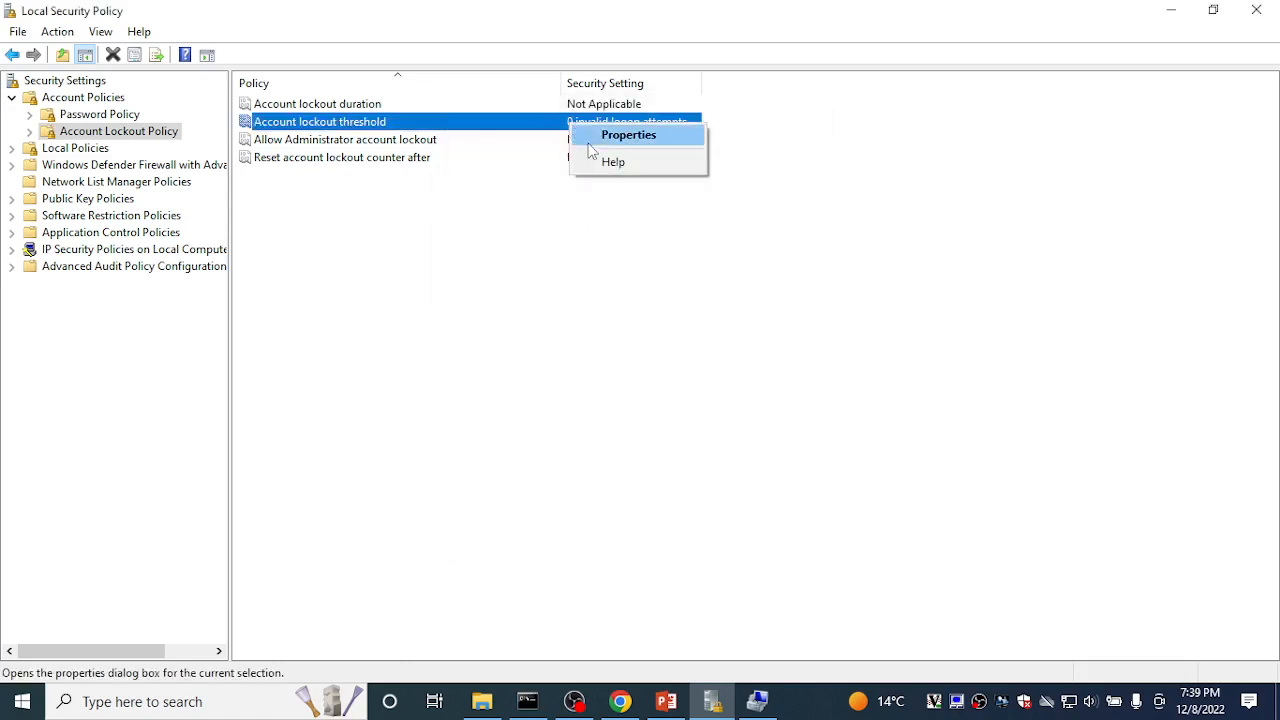
left_click(600, 138)
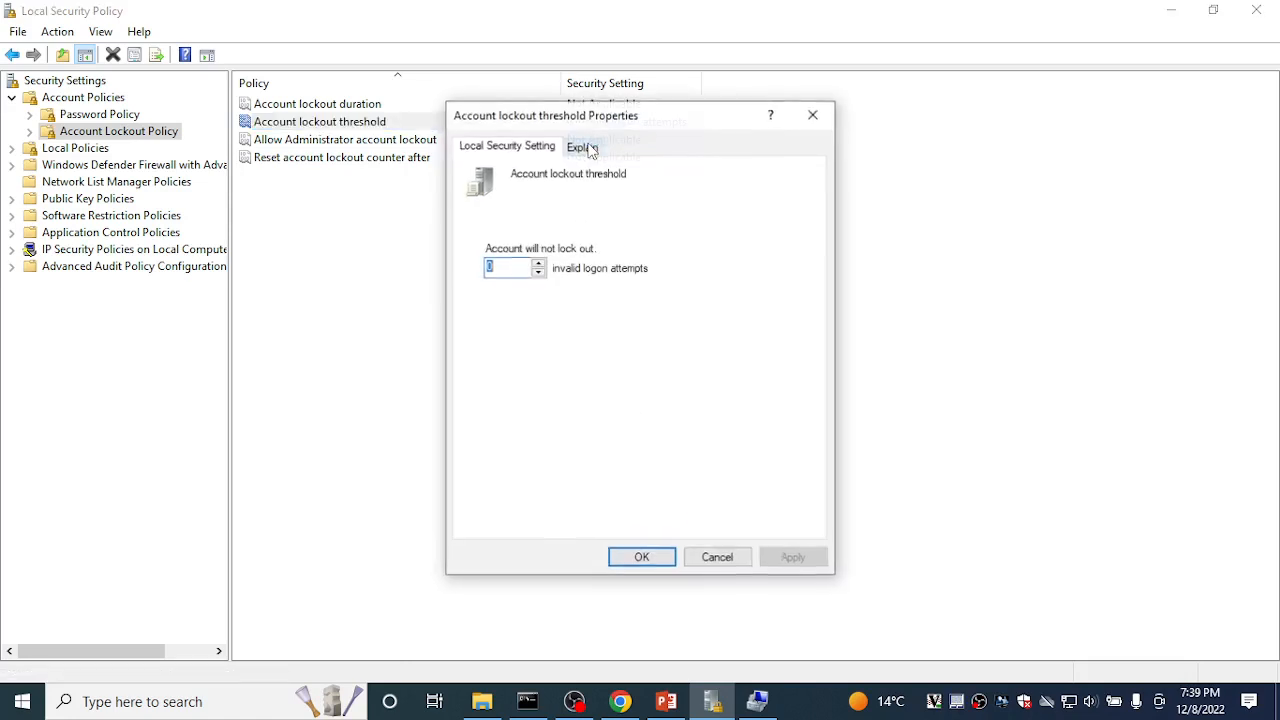
left_click(538, 265)
left_click(538, 265)
left_click(538, 265)
left_click(538, 265)
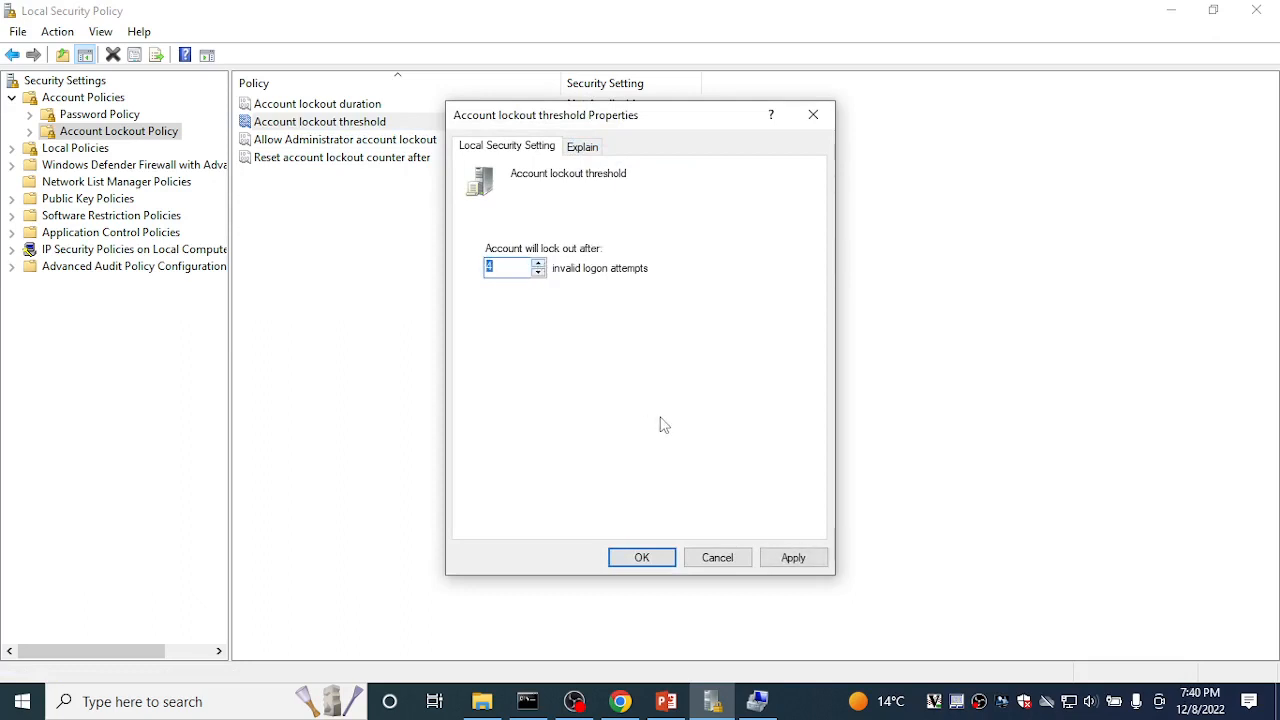
left_click(539, 264)
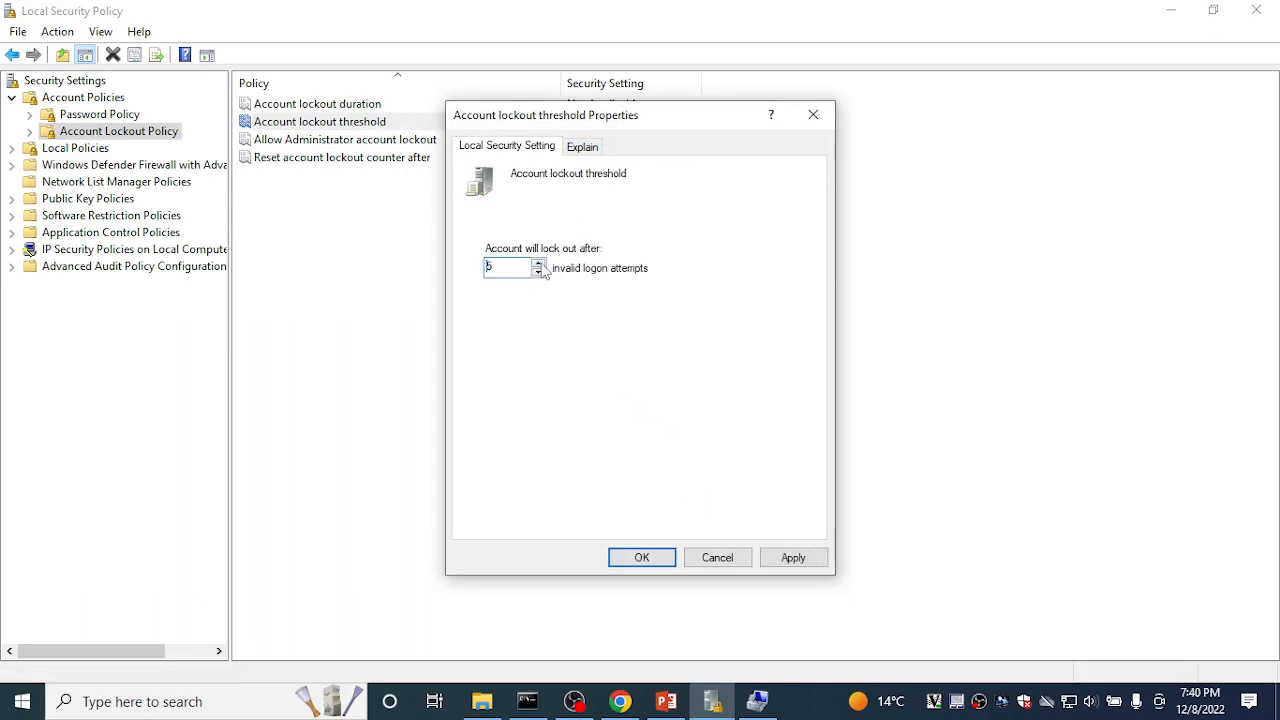
left_click(795, 558)
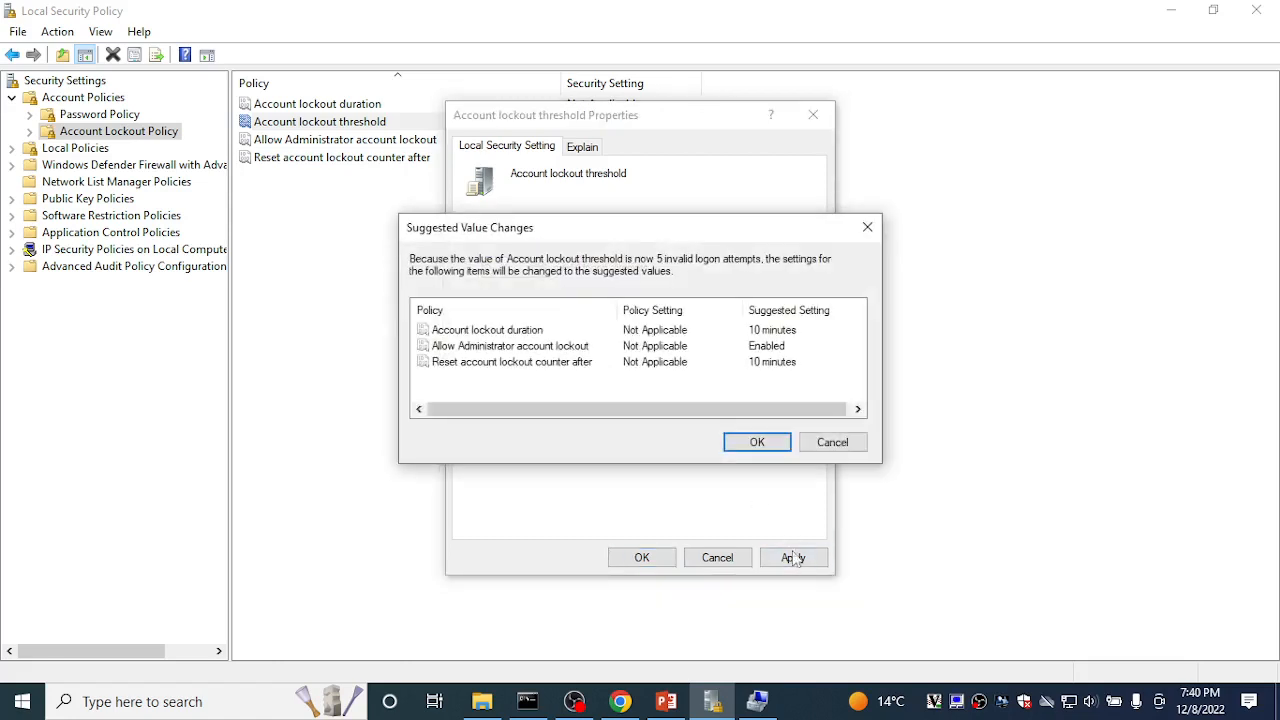
left_click(757, 443)
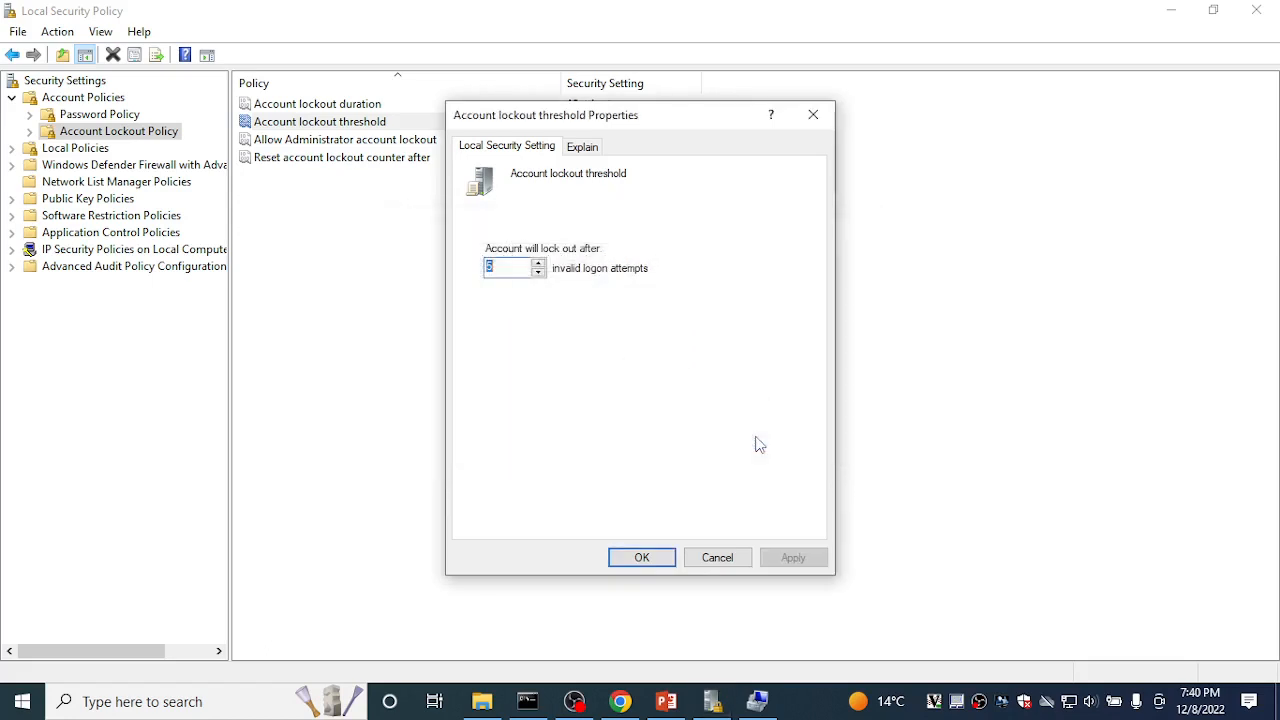
left_click(642, 558)
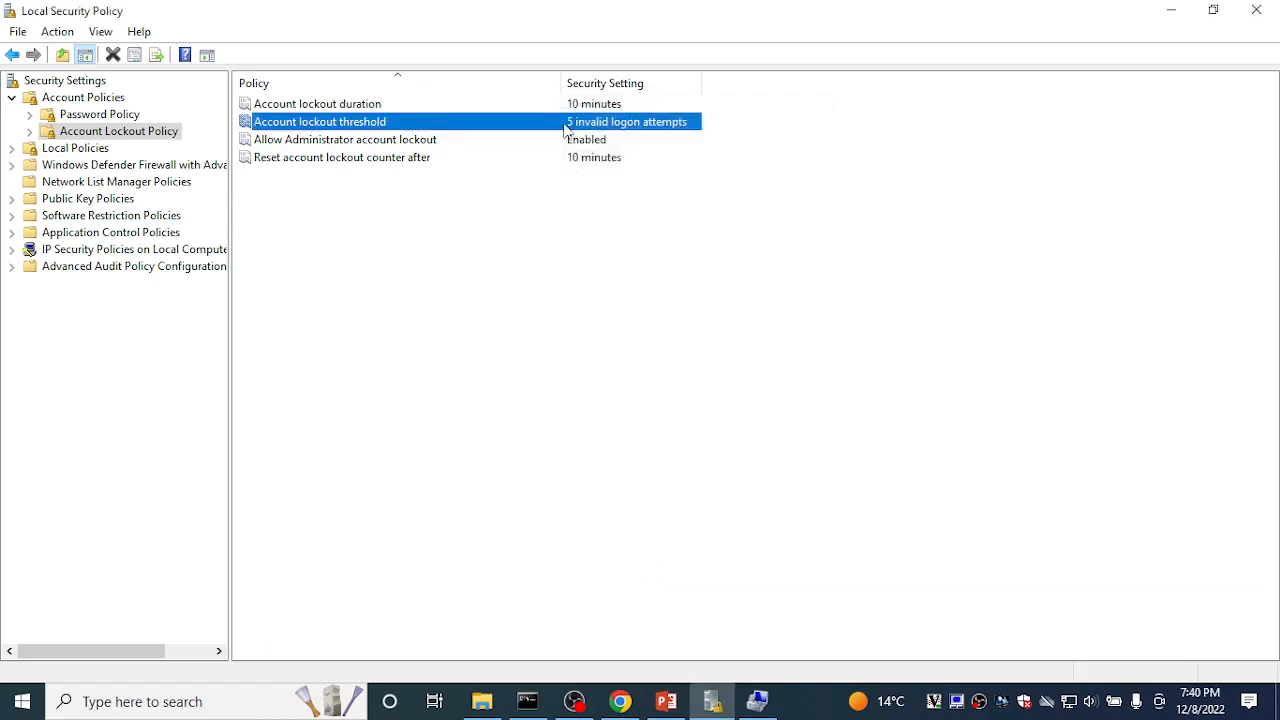
Step: Set Account lockout duration to 0 minutes so accounts stay locked until an administrator unlocks them
left_click(590, 105)
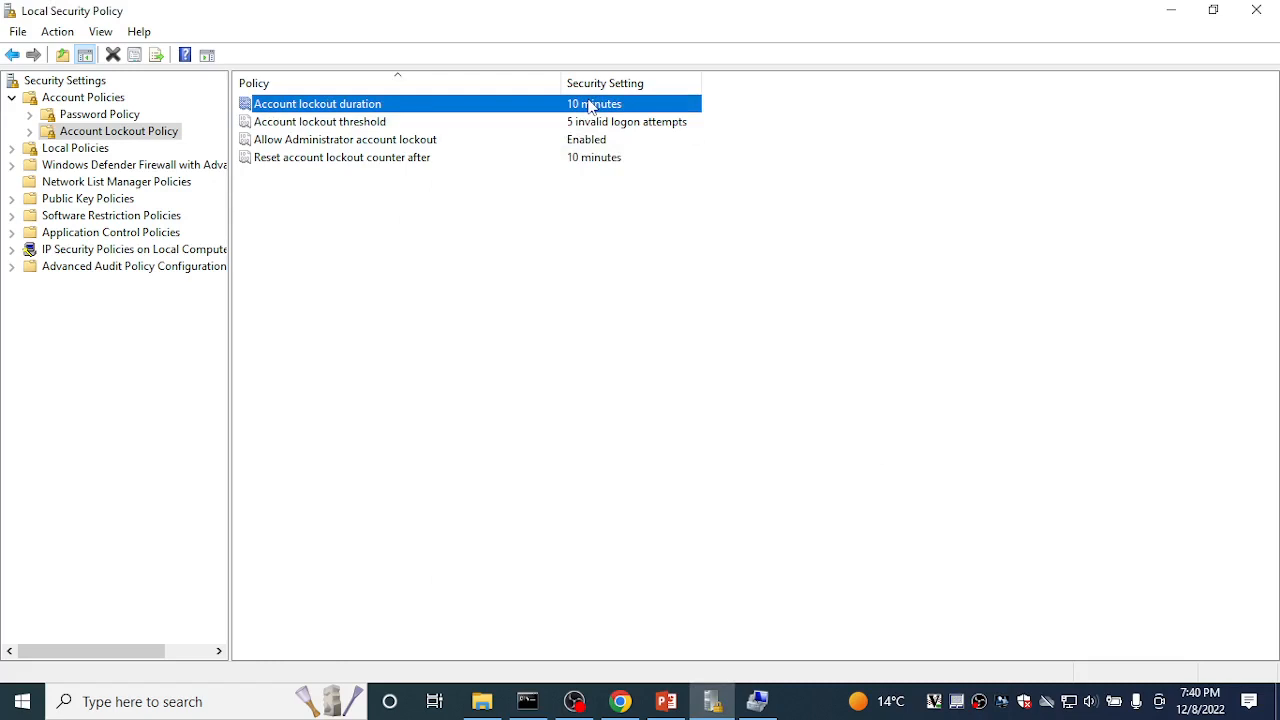
right_click(590, 105)
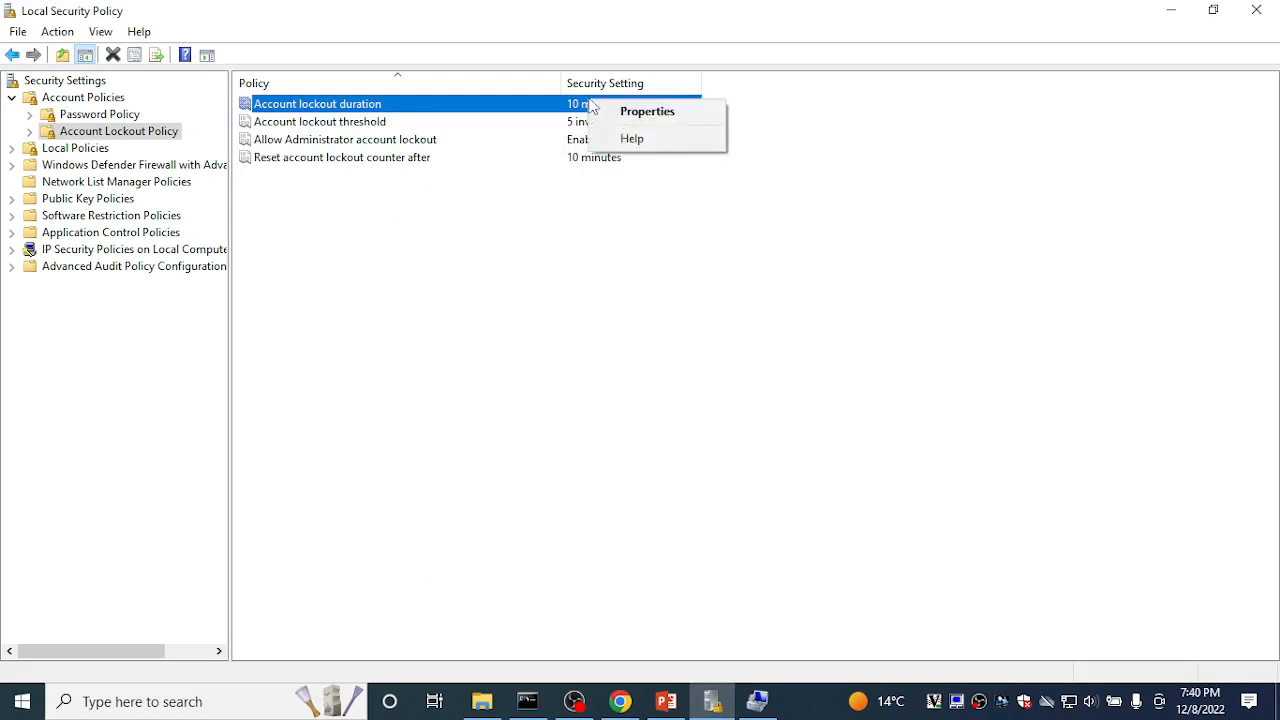
left_click(613, 112)
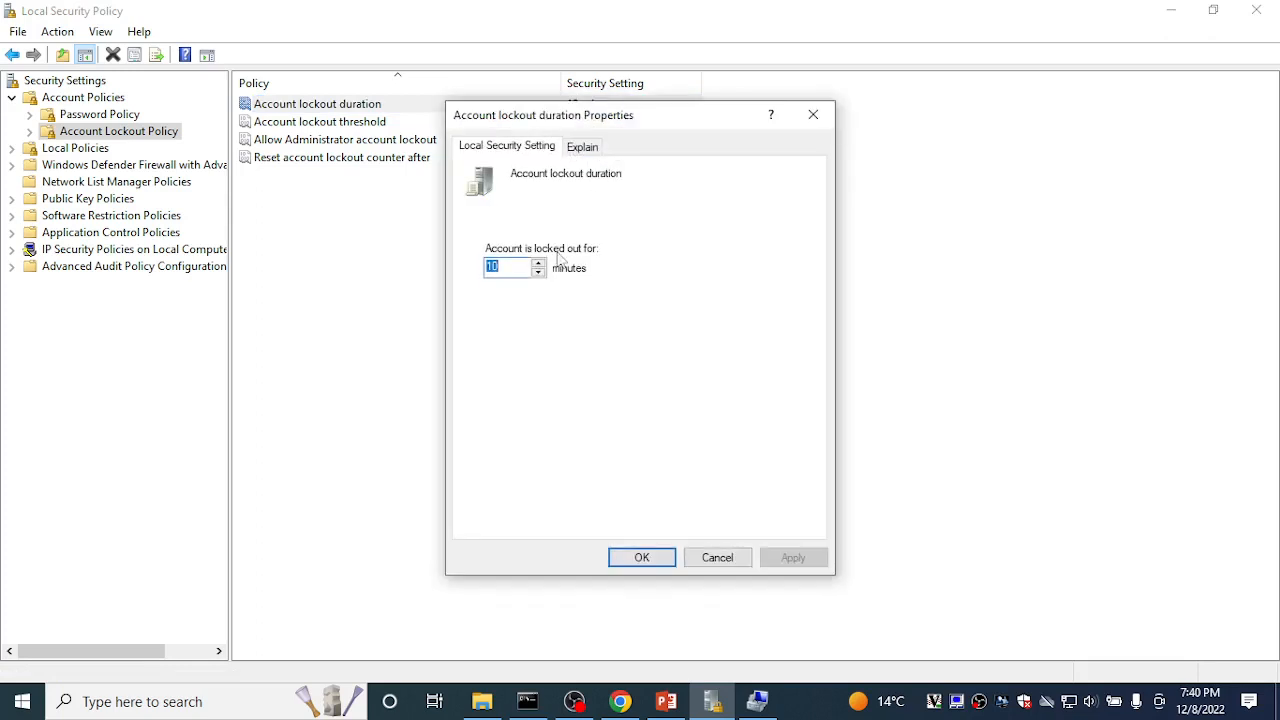
type("0")
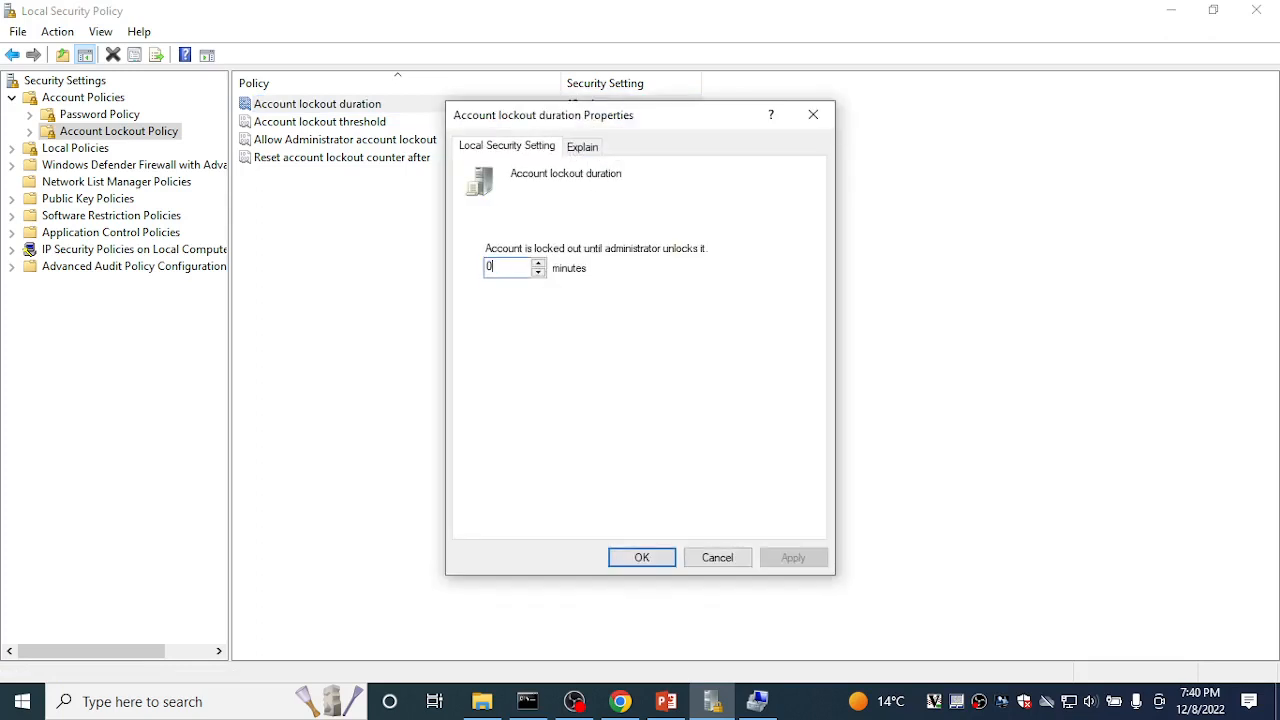
left_click(538, 272)
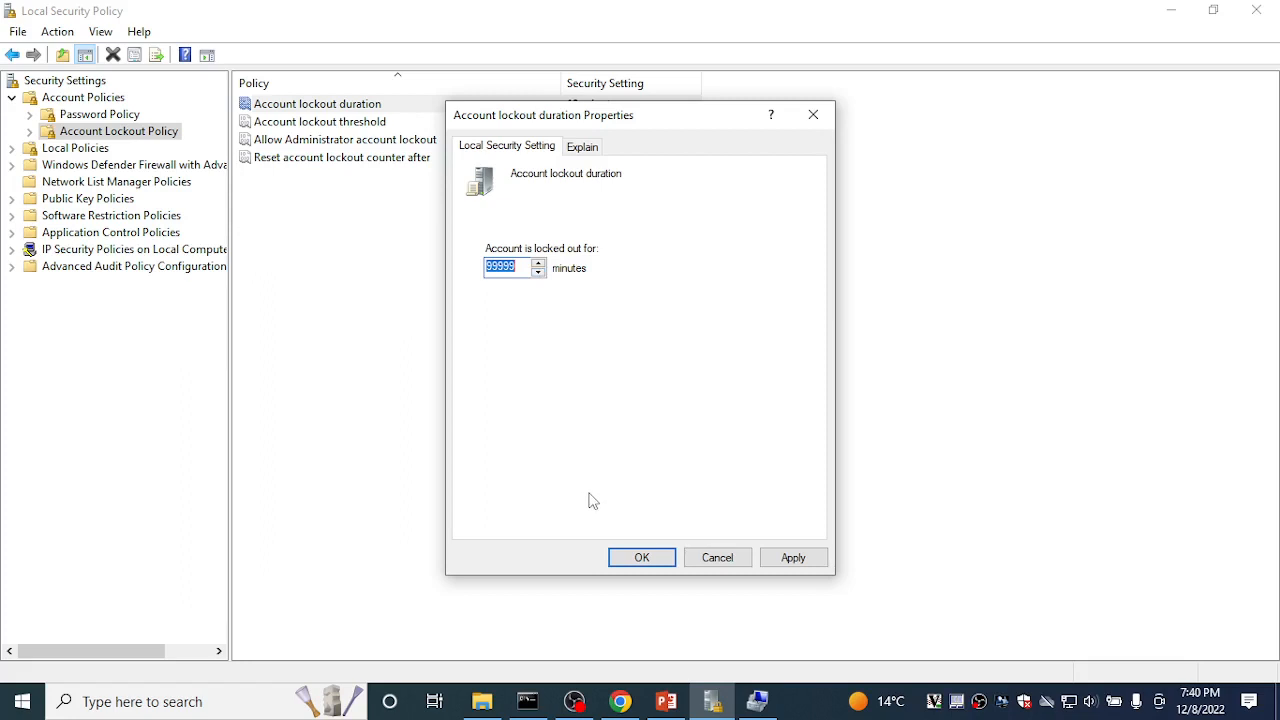
type("0")
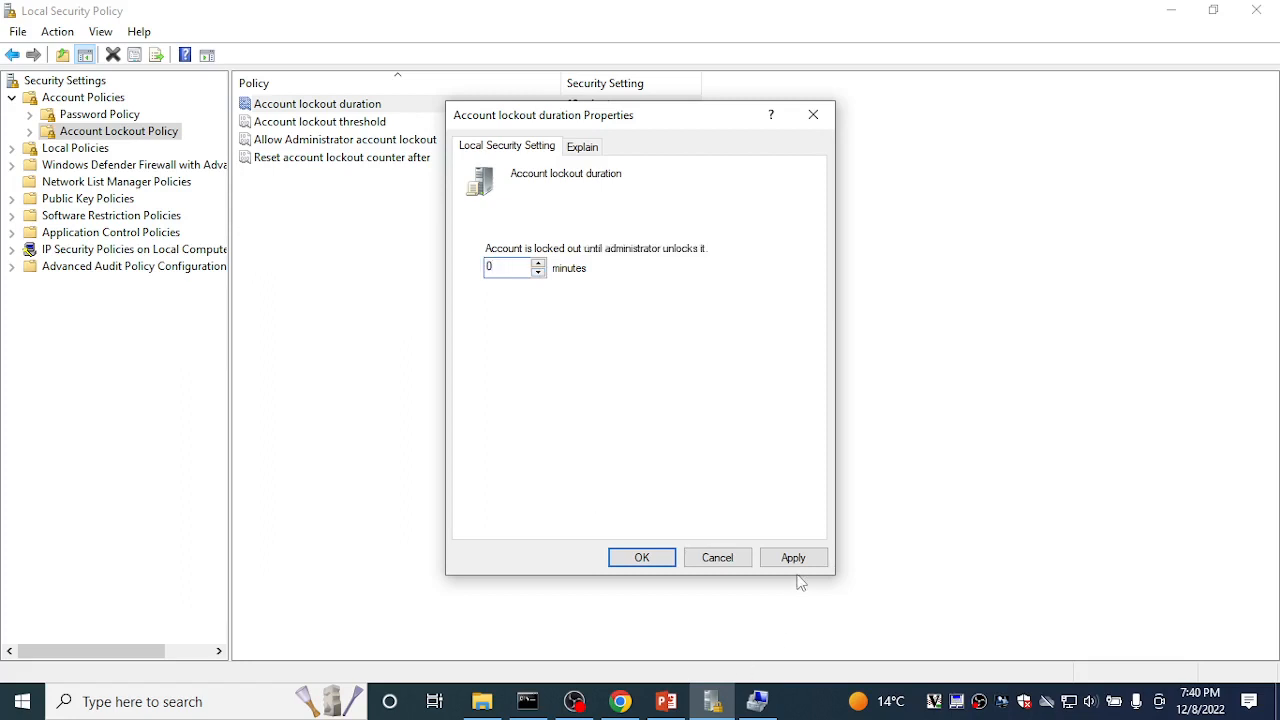
left_click(796, 558)
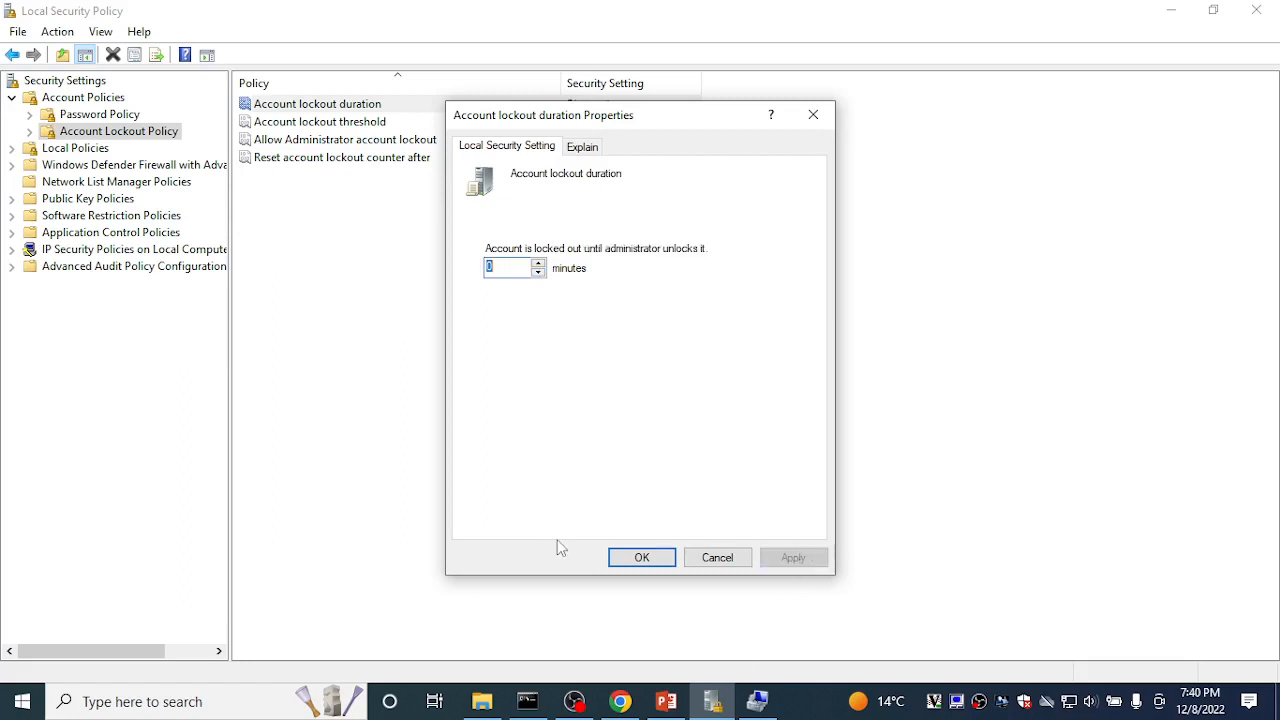
left_click(632, 560)
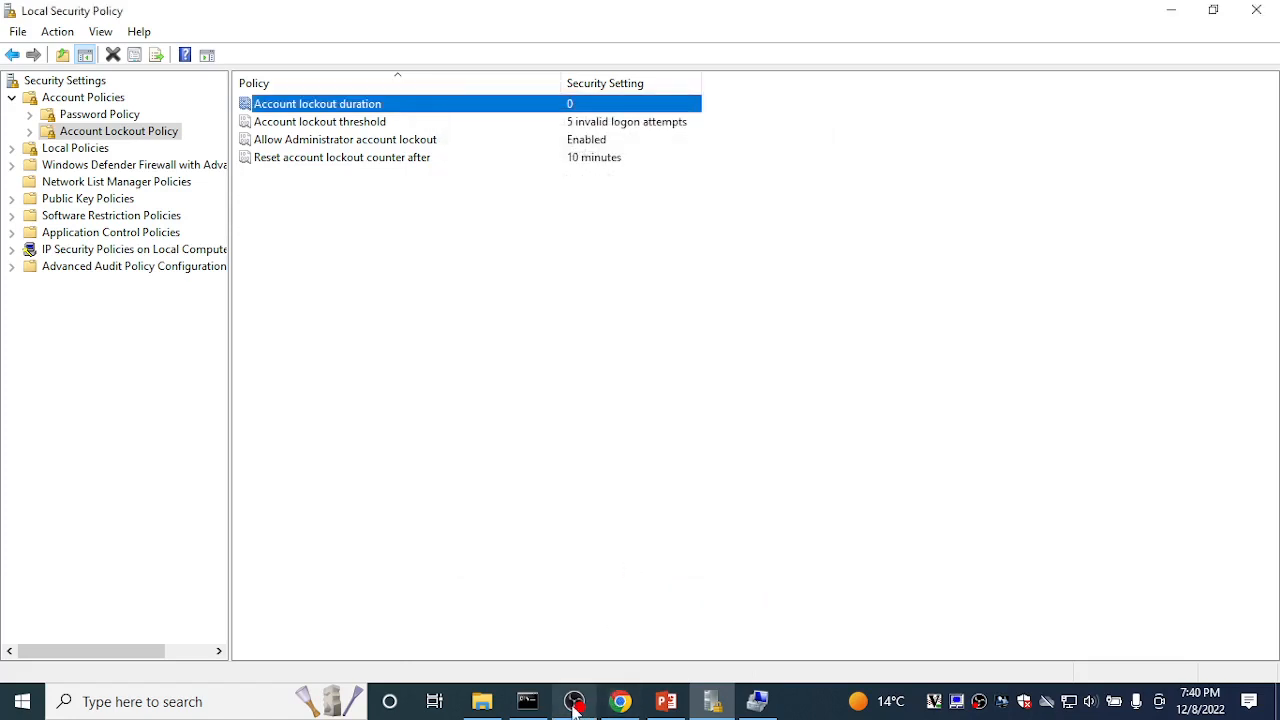
Step: Bring the OBS Studio window to the front from the taskbar
mouse_move(574, 706)
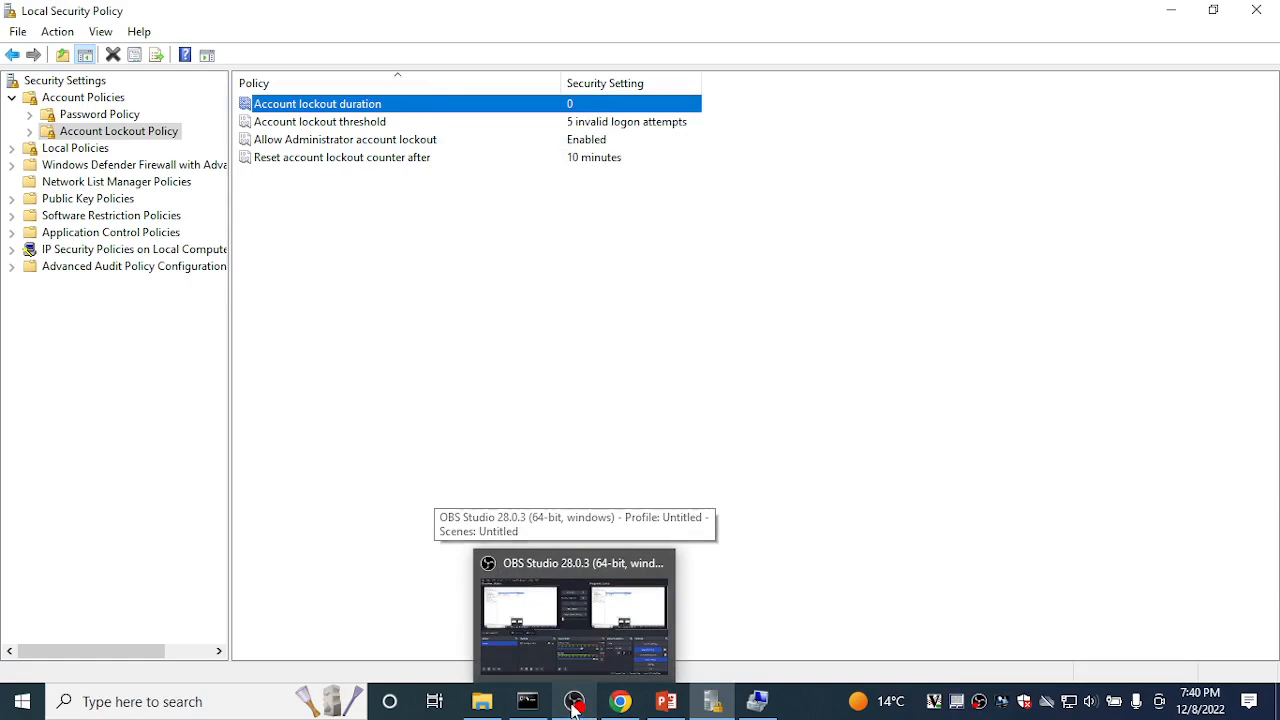
left_click(574, 706)
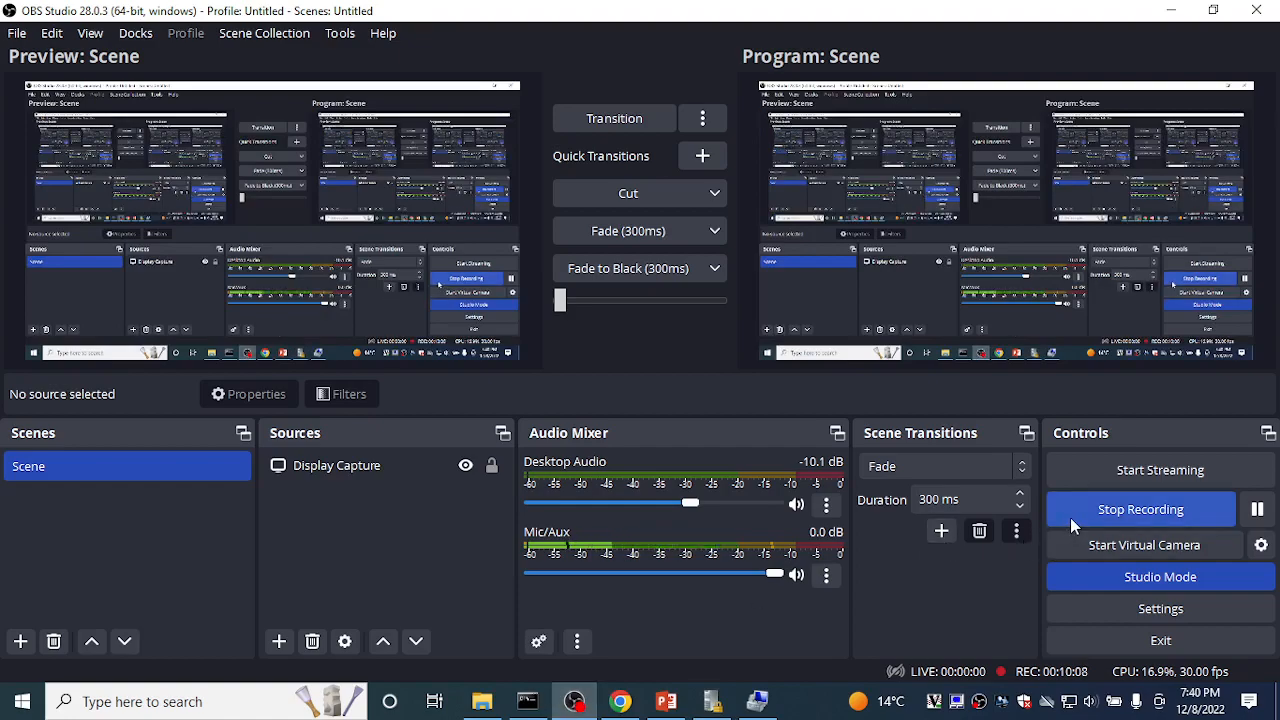